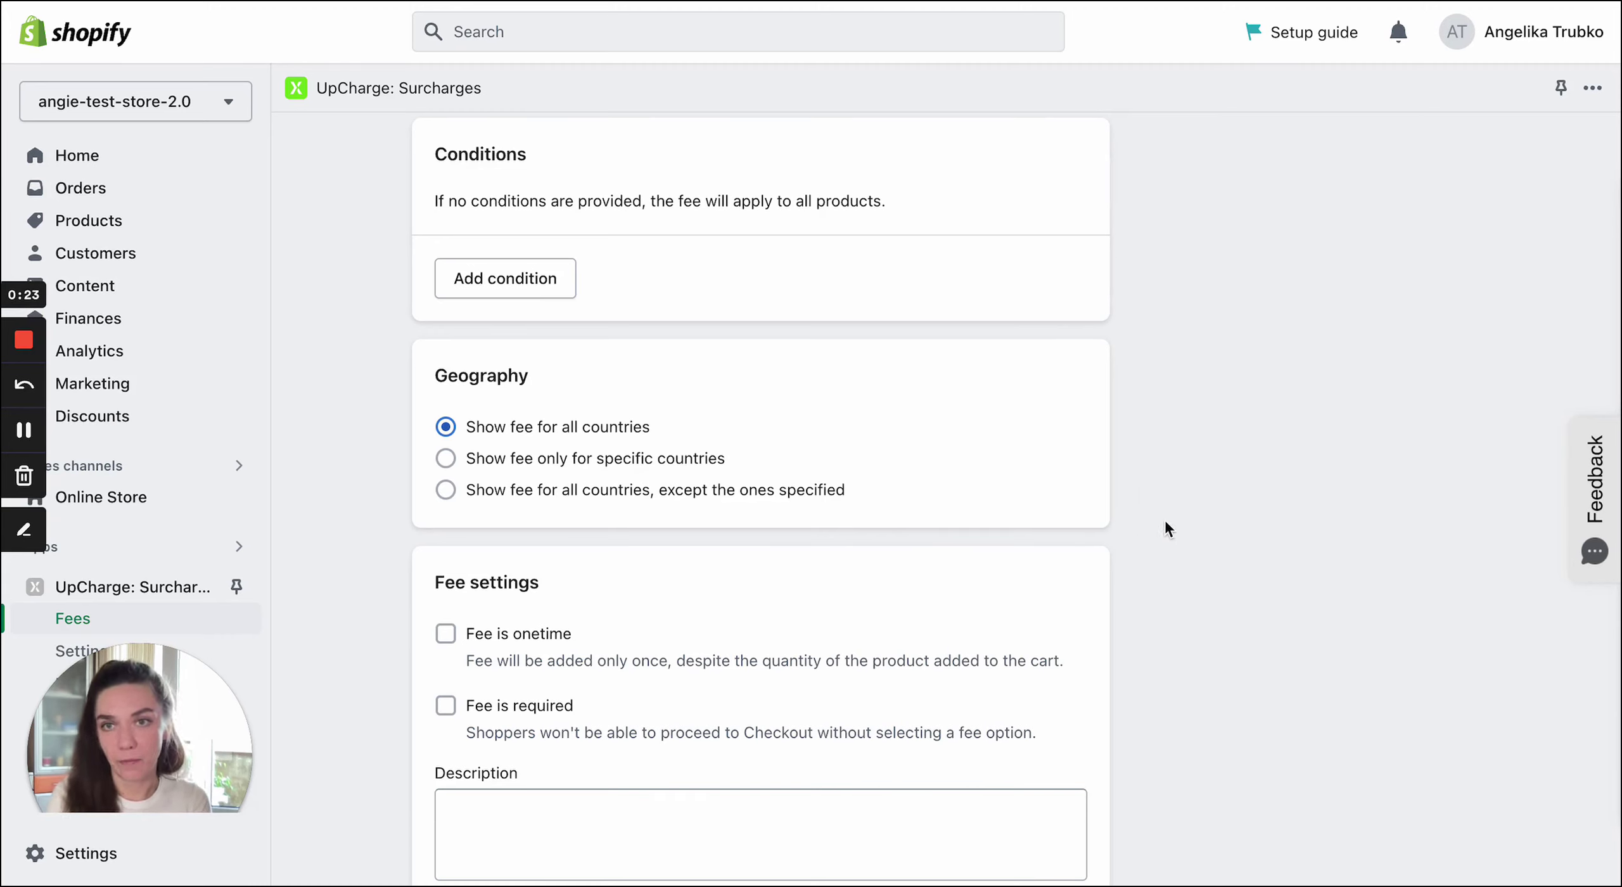
Add a Product title is equal to condition row and preview its field options.
scroll(415, 171, "down", 1)
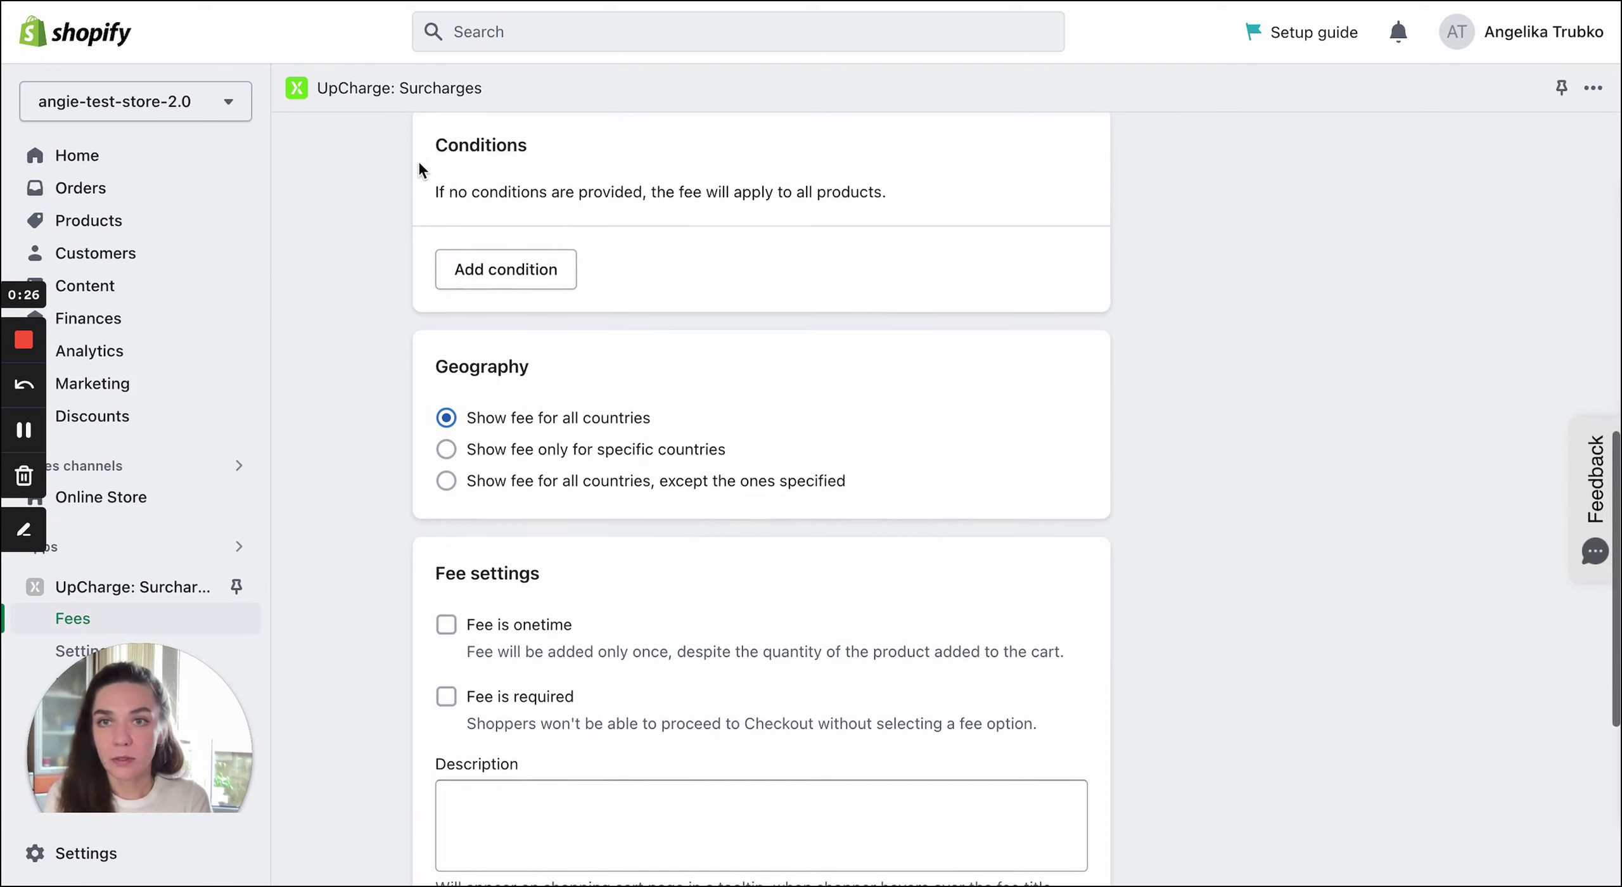
scroll(416, 159, "up", 1)
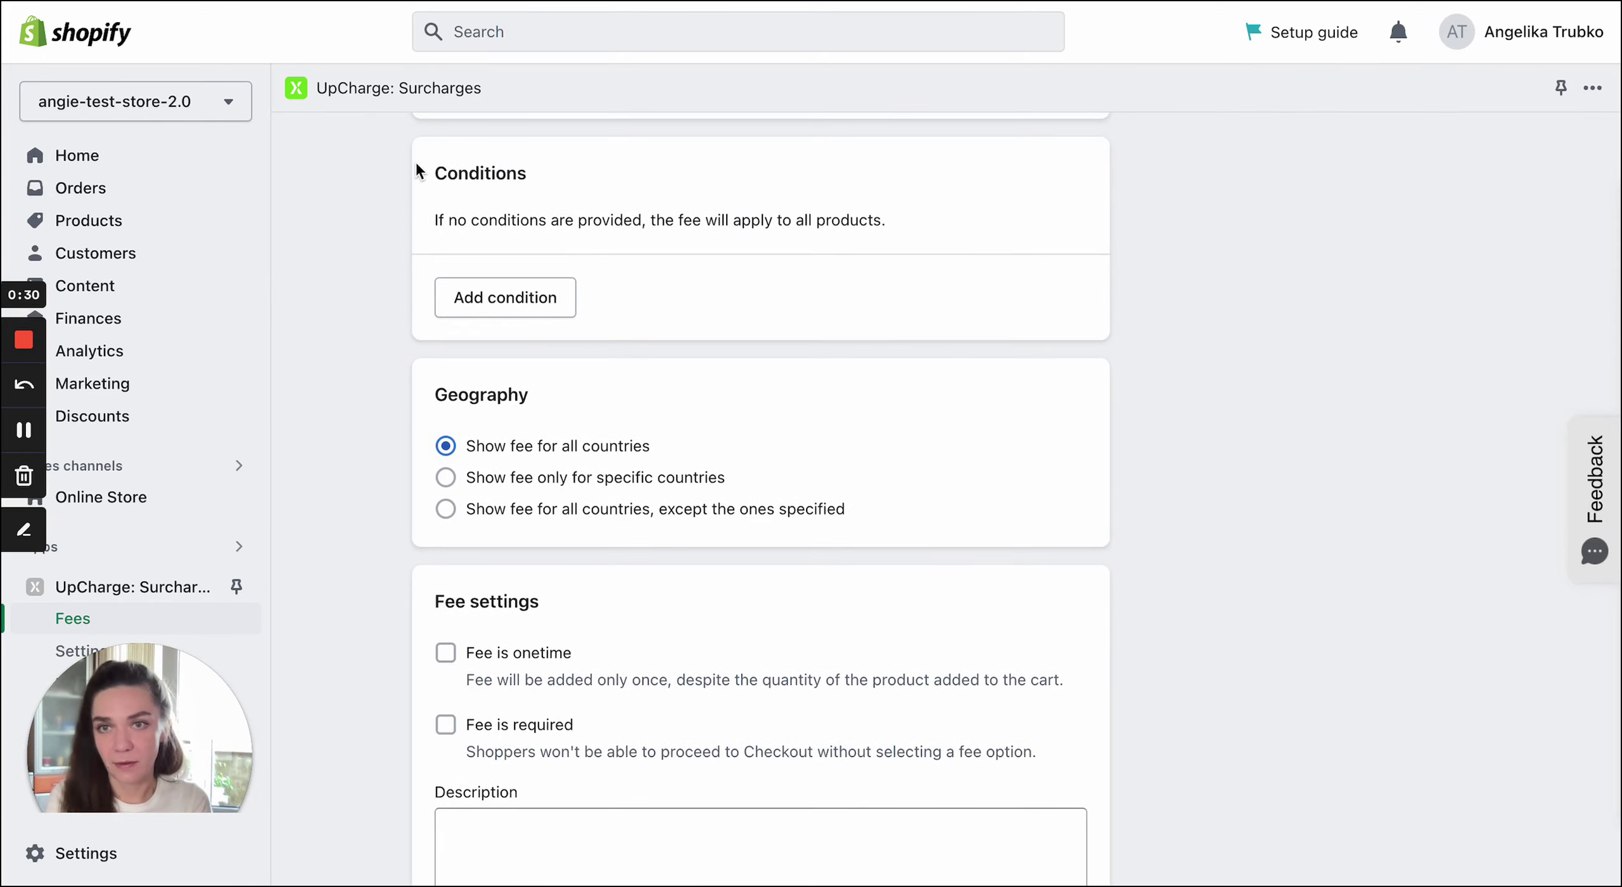
scroll(405, 169, "down", 1)
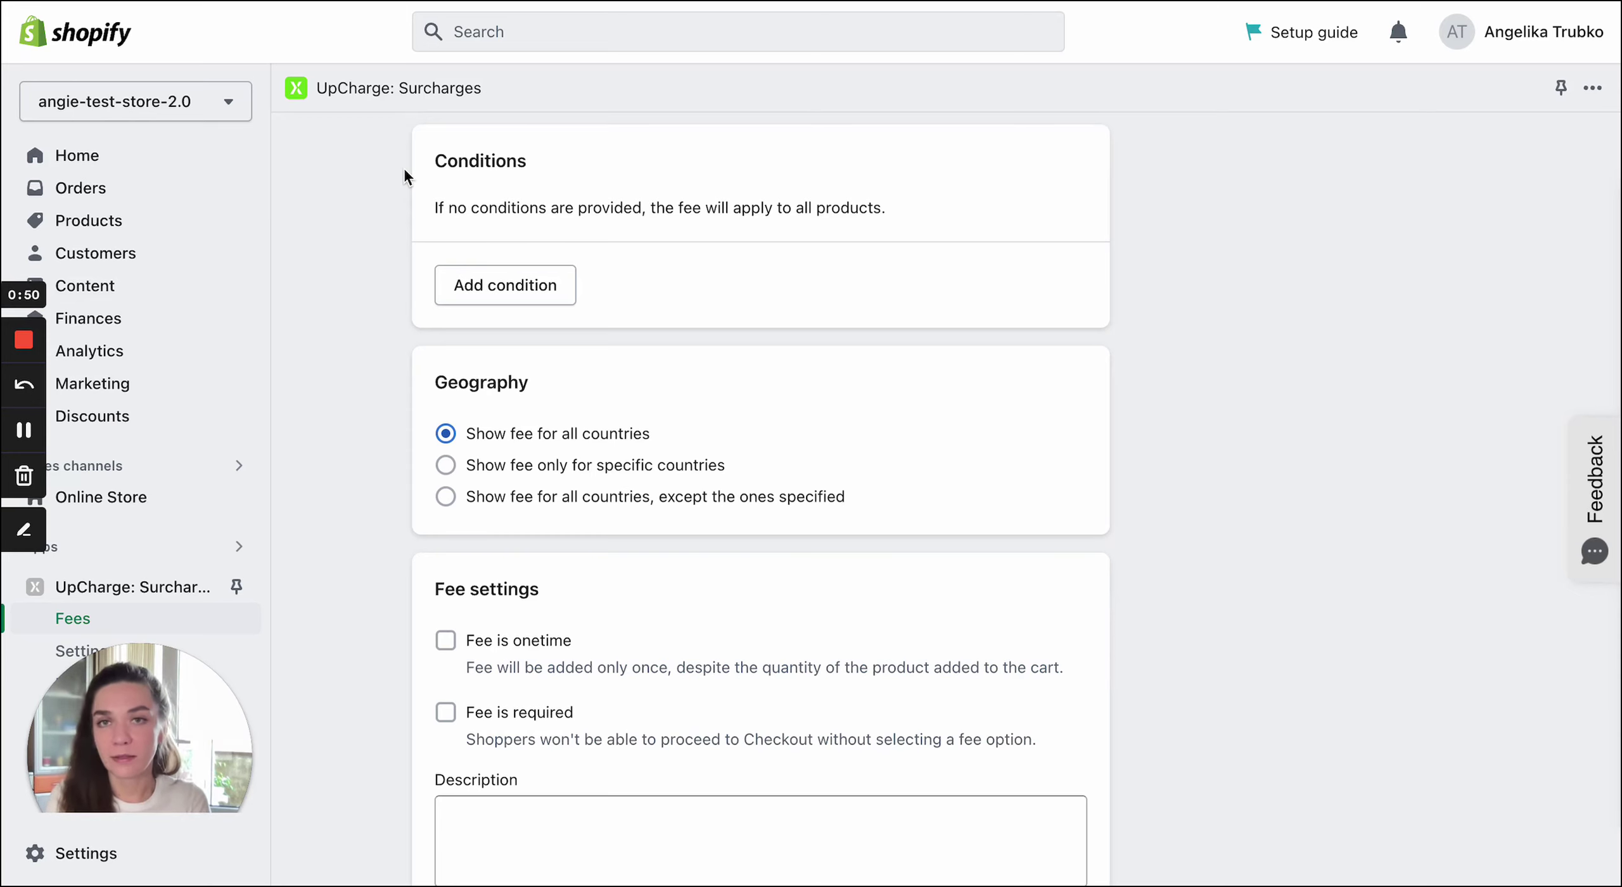
left_click(480, 291)
scroll(386, 323, "down", 1)
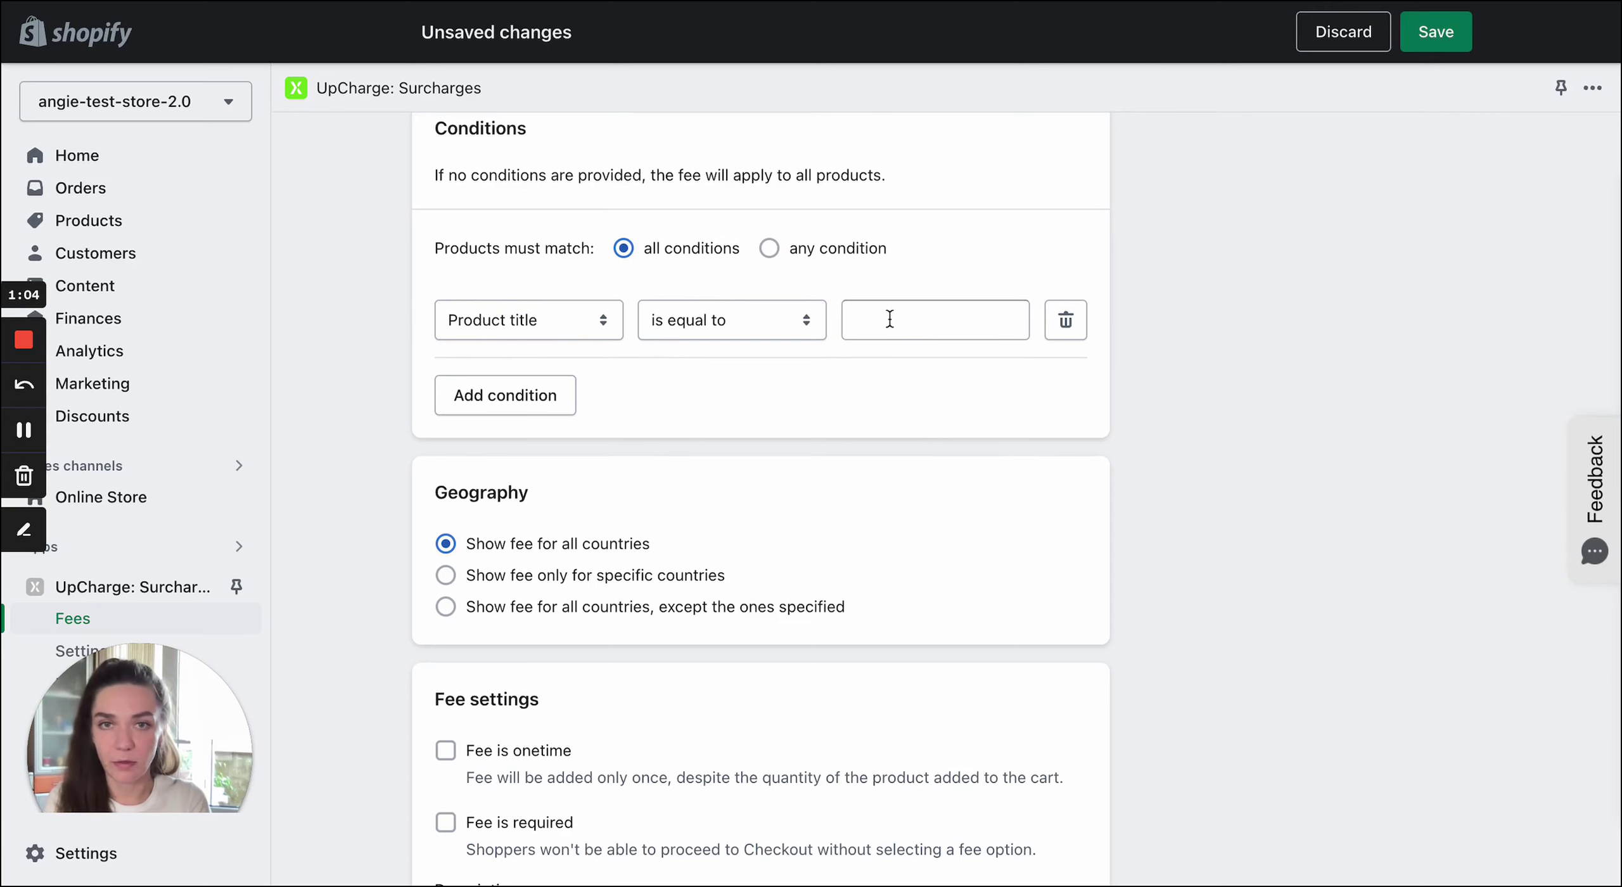
left_click(528, 323)
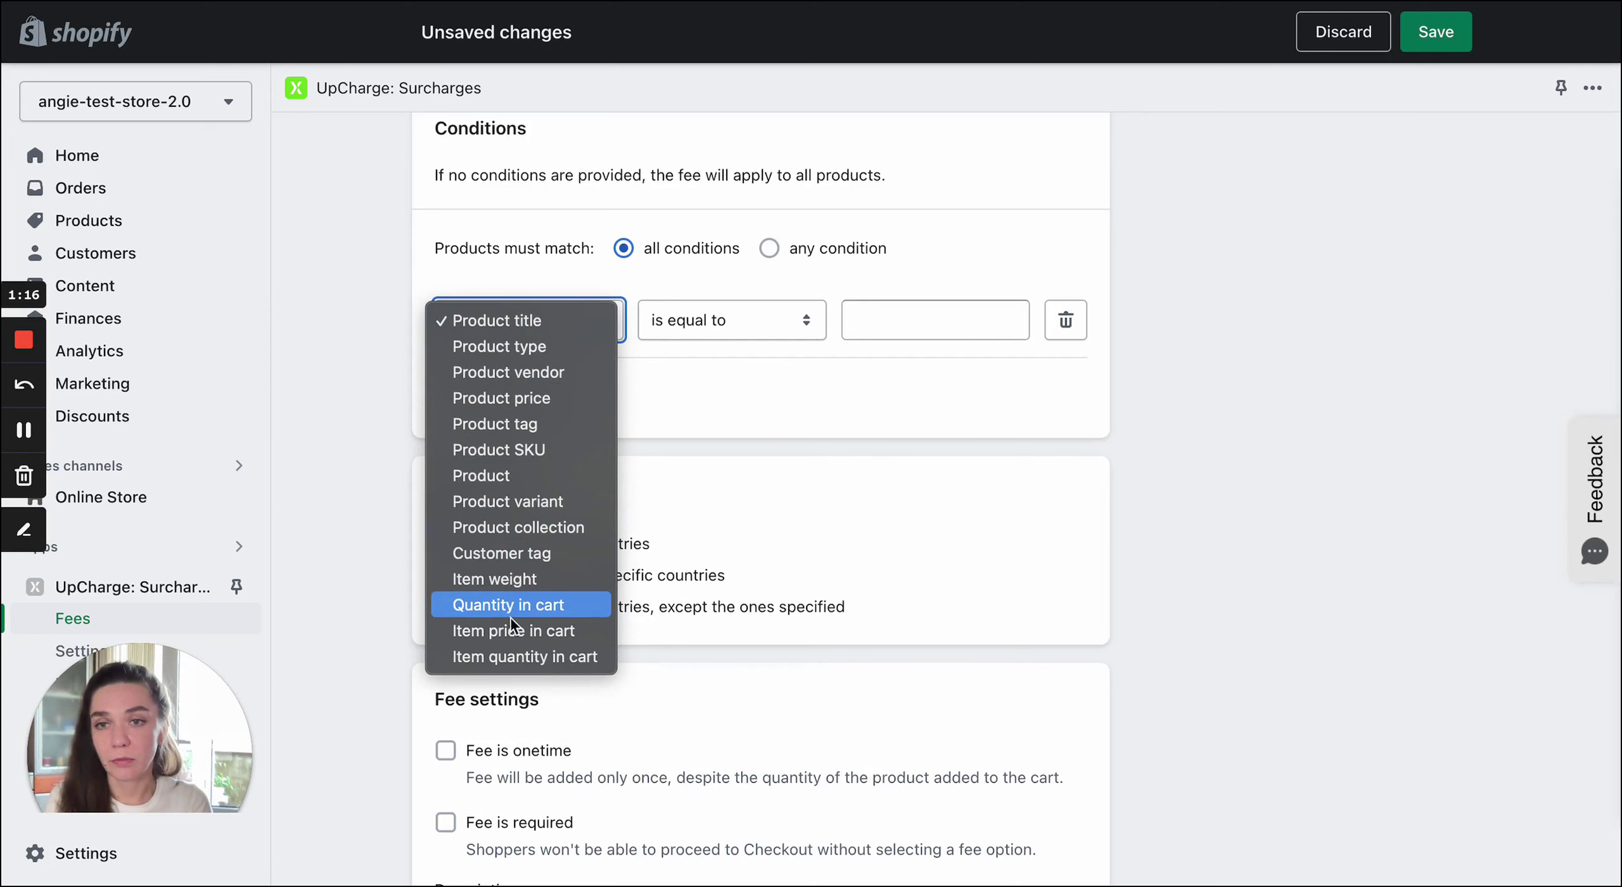
Leave the condition field unchanged and switch the fee type to Cart fee.
left_click(335, 391)
scroll(335, 392, "up", 15)
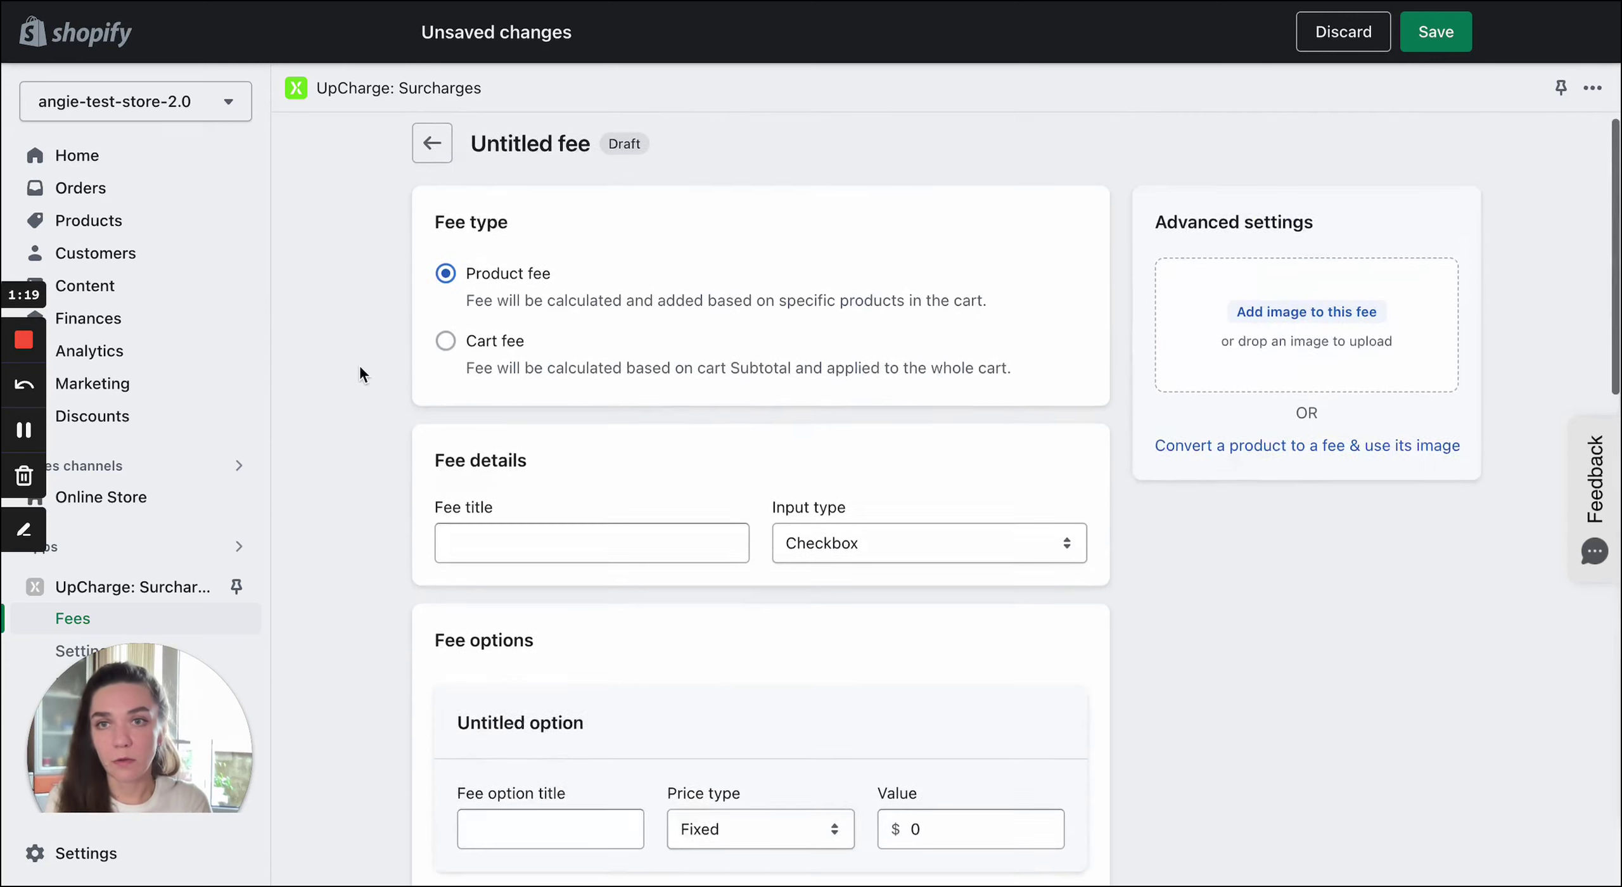
left_click(448, 355)
Change the condition field to Customer tag and start searching customer tags.
scroll(389, 415, "down", 8)
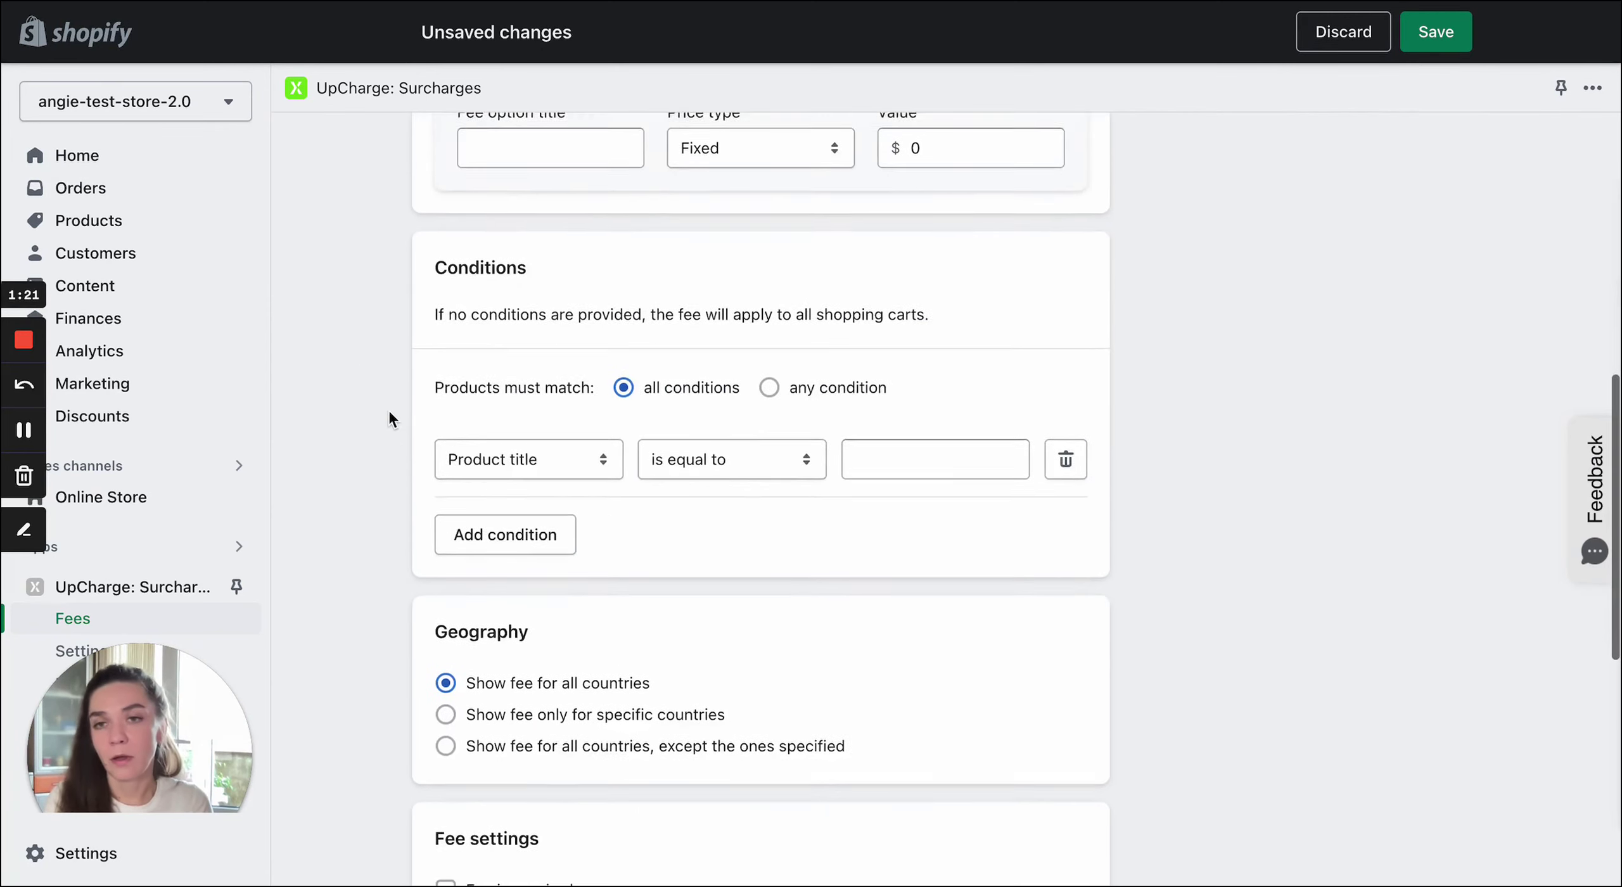
scroll(389, 418, "down", 4)
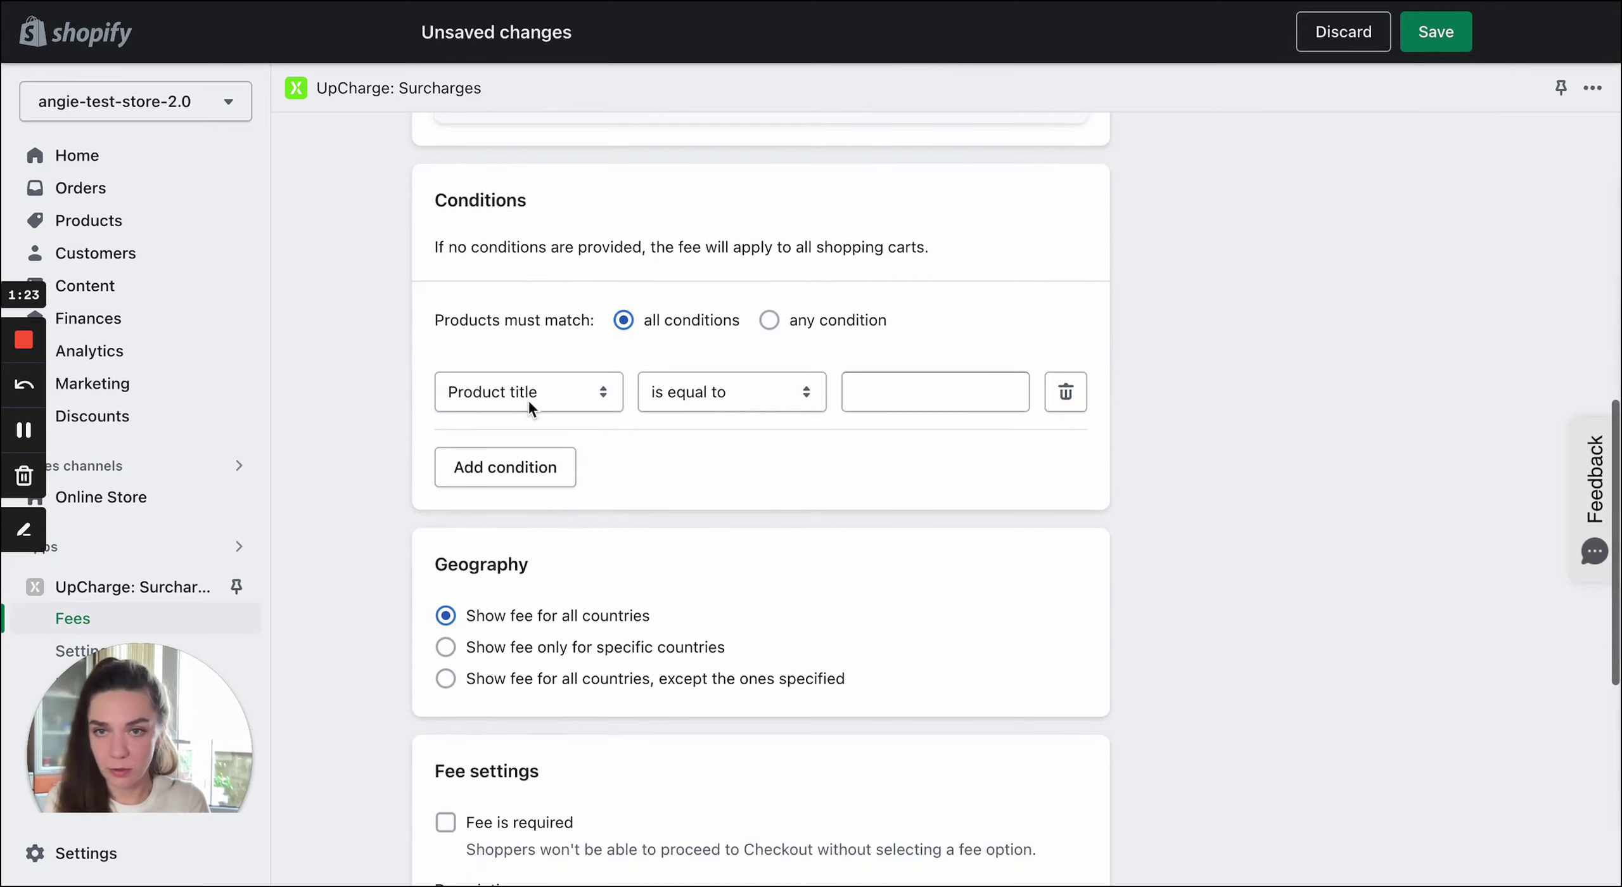
left_click(532, 406)
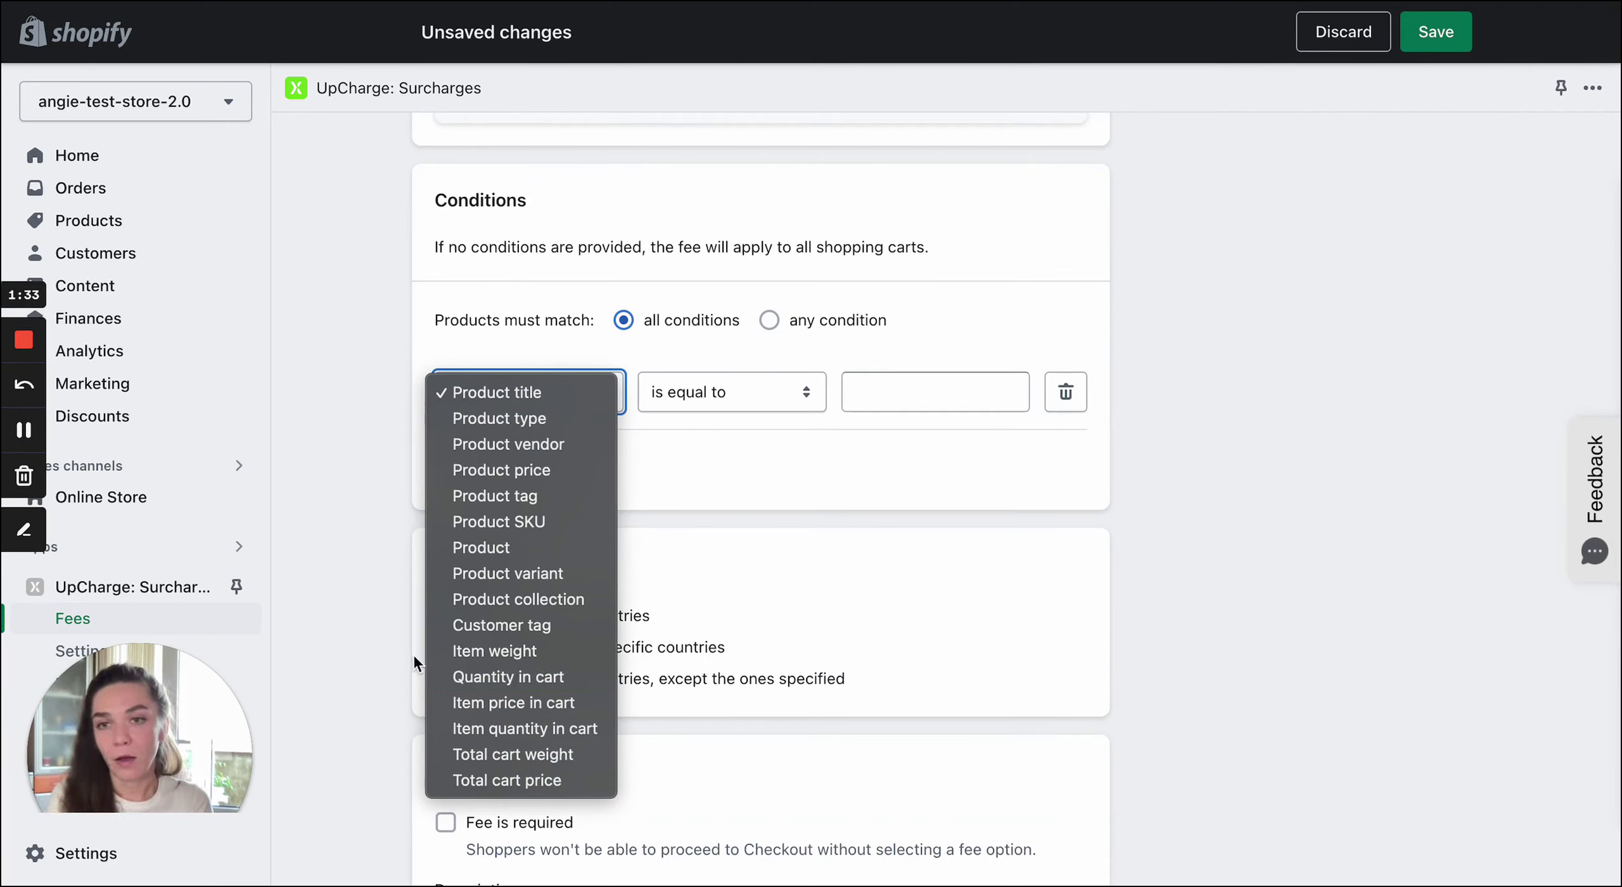
left_click(448, 627)
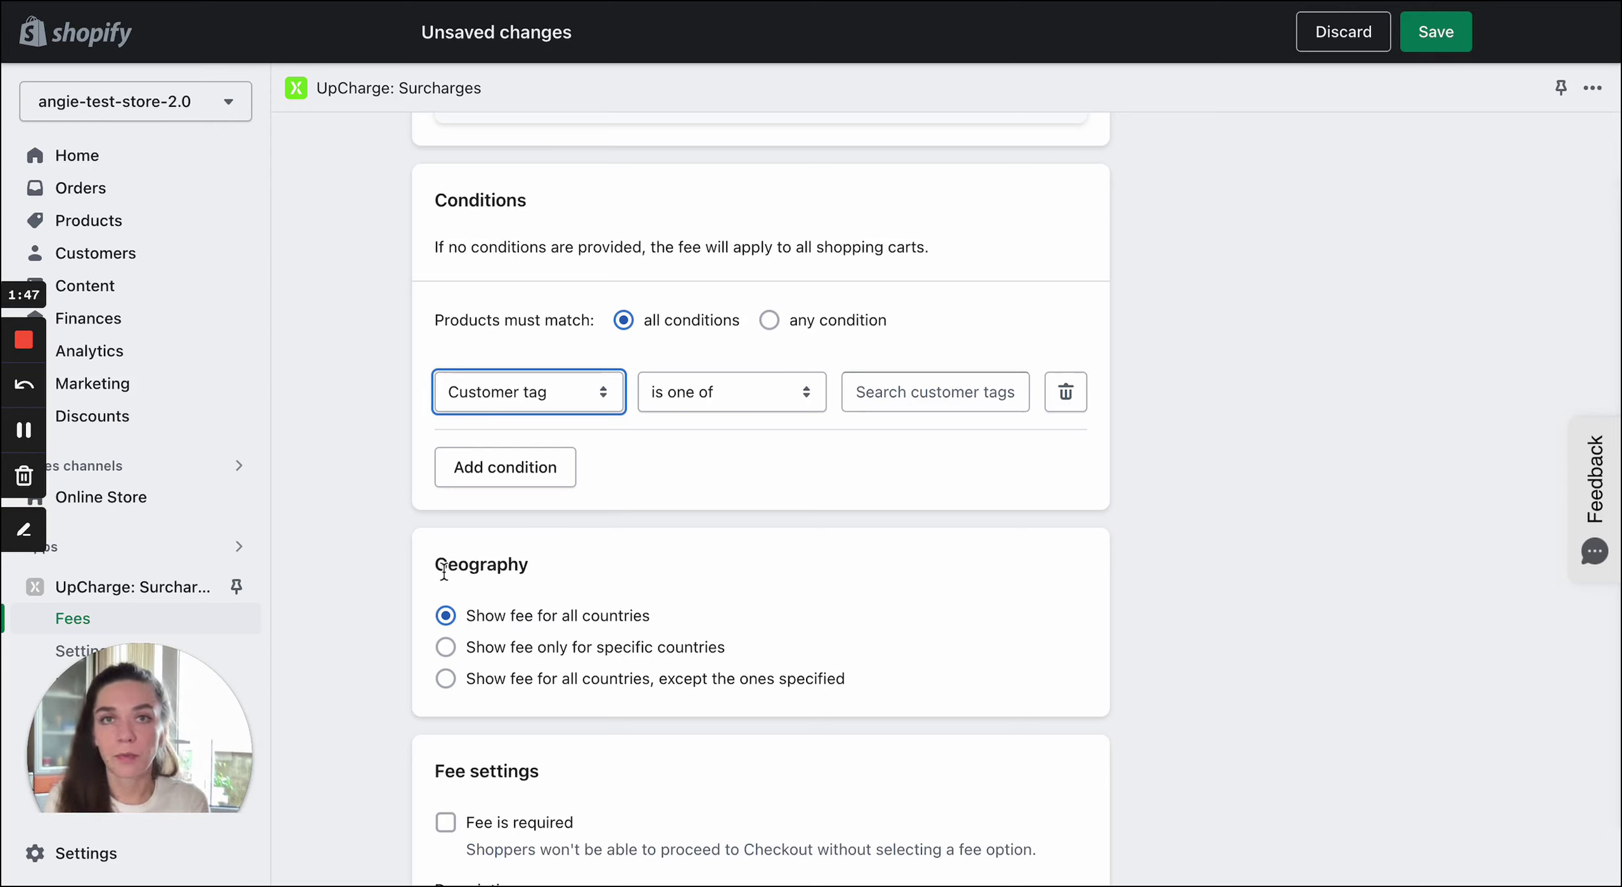
left_click(930, 393)
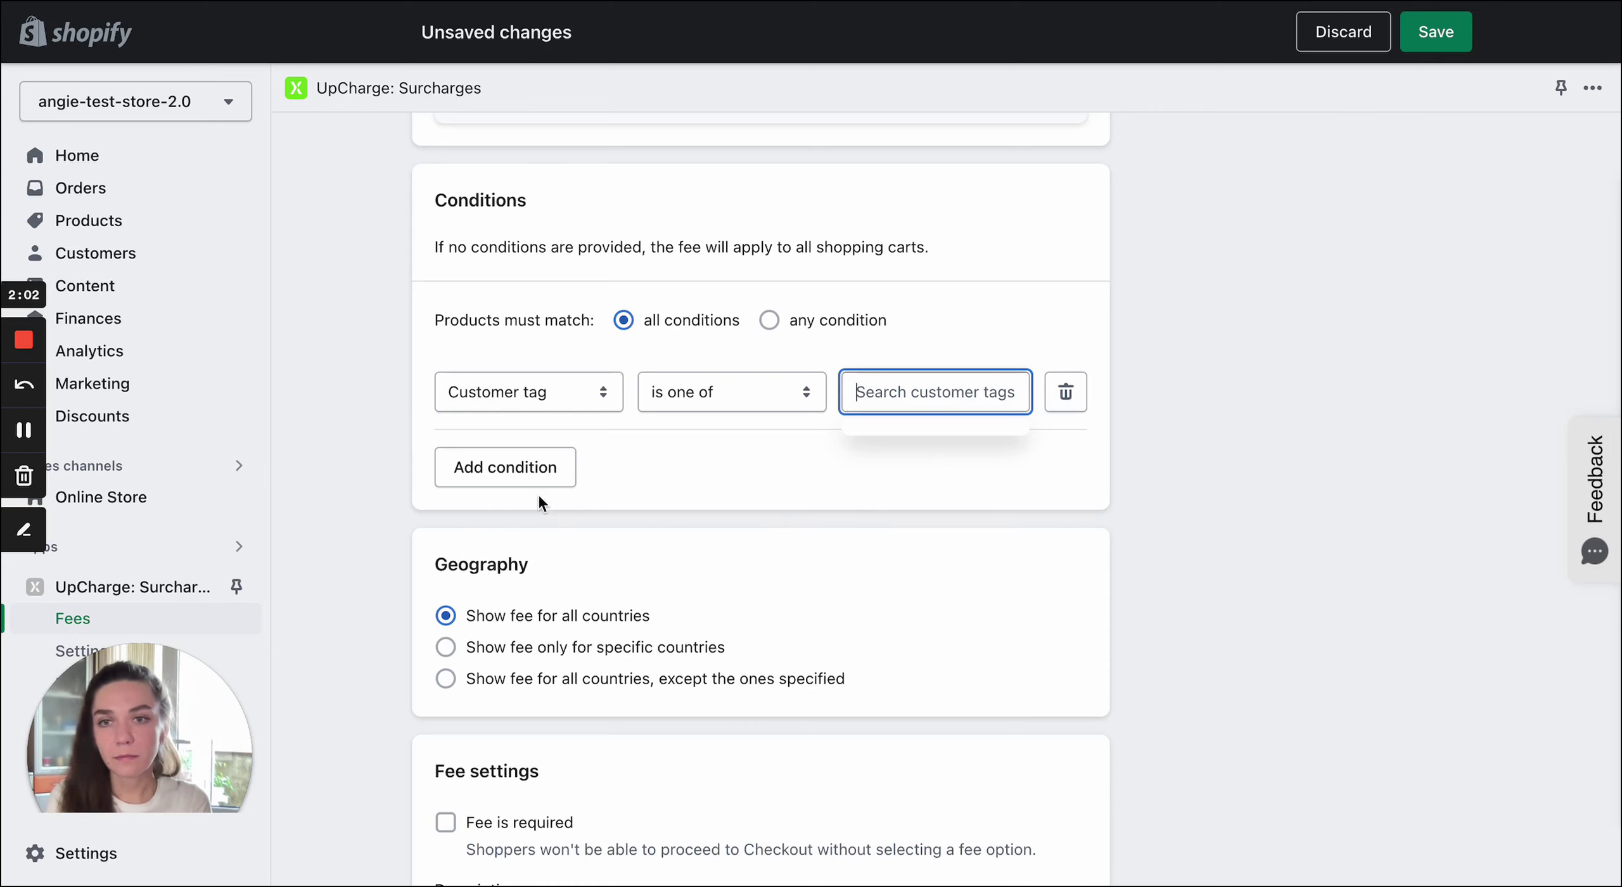
Add three more Product title condition rows and set products to match any condition.
left_click(507, 468)
left_click(505, 542)
left_click(505, 617)
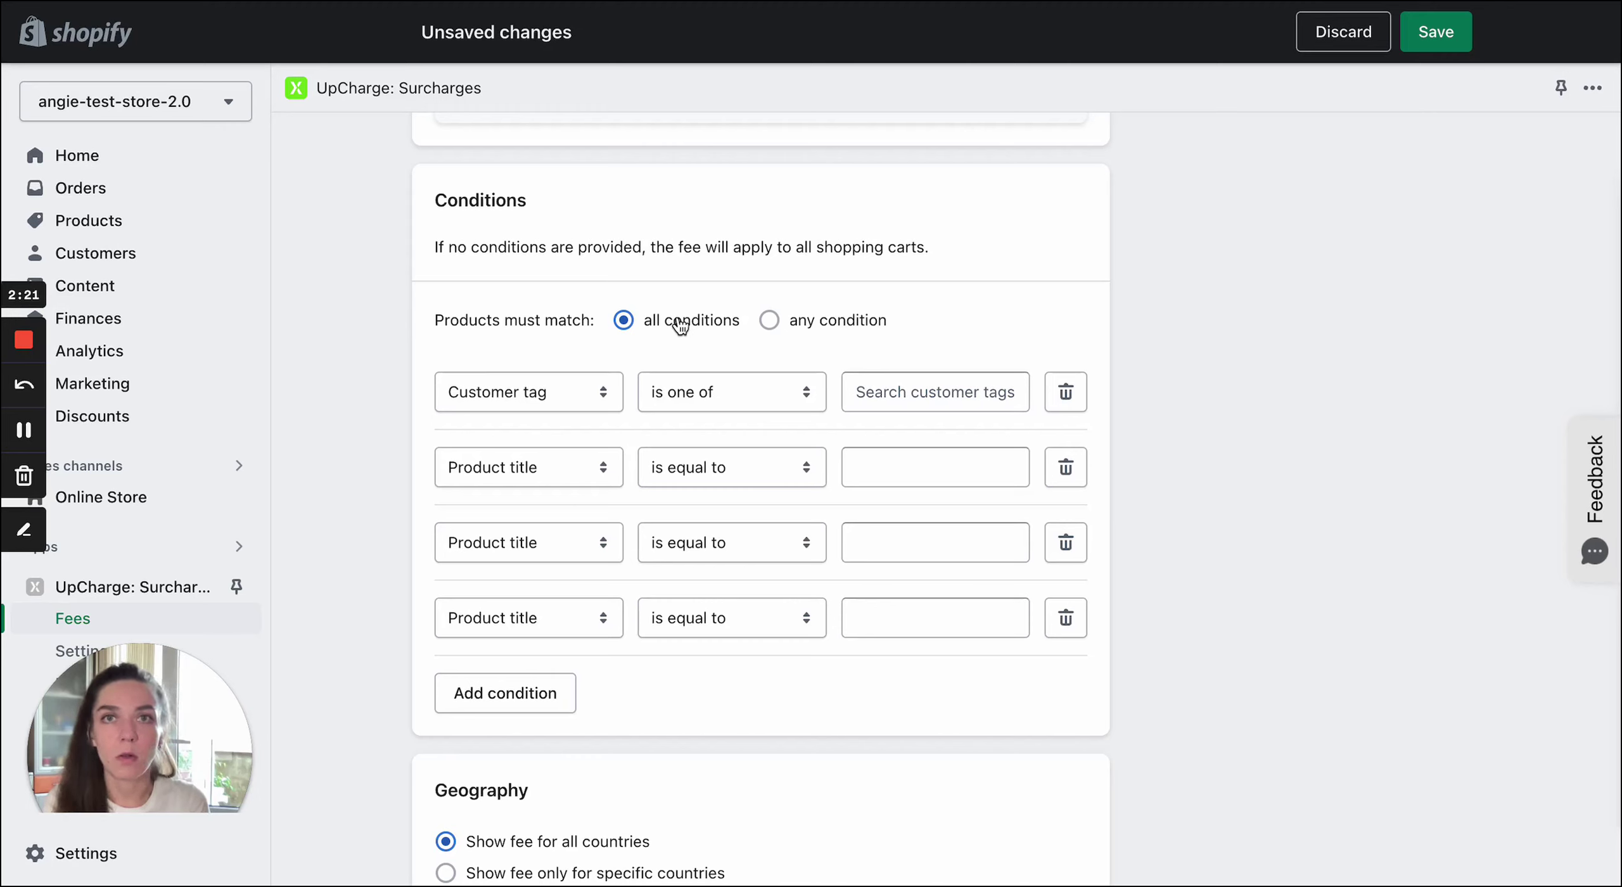
left_click(769, 320)
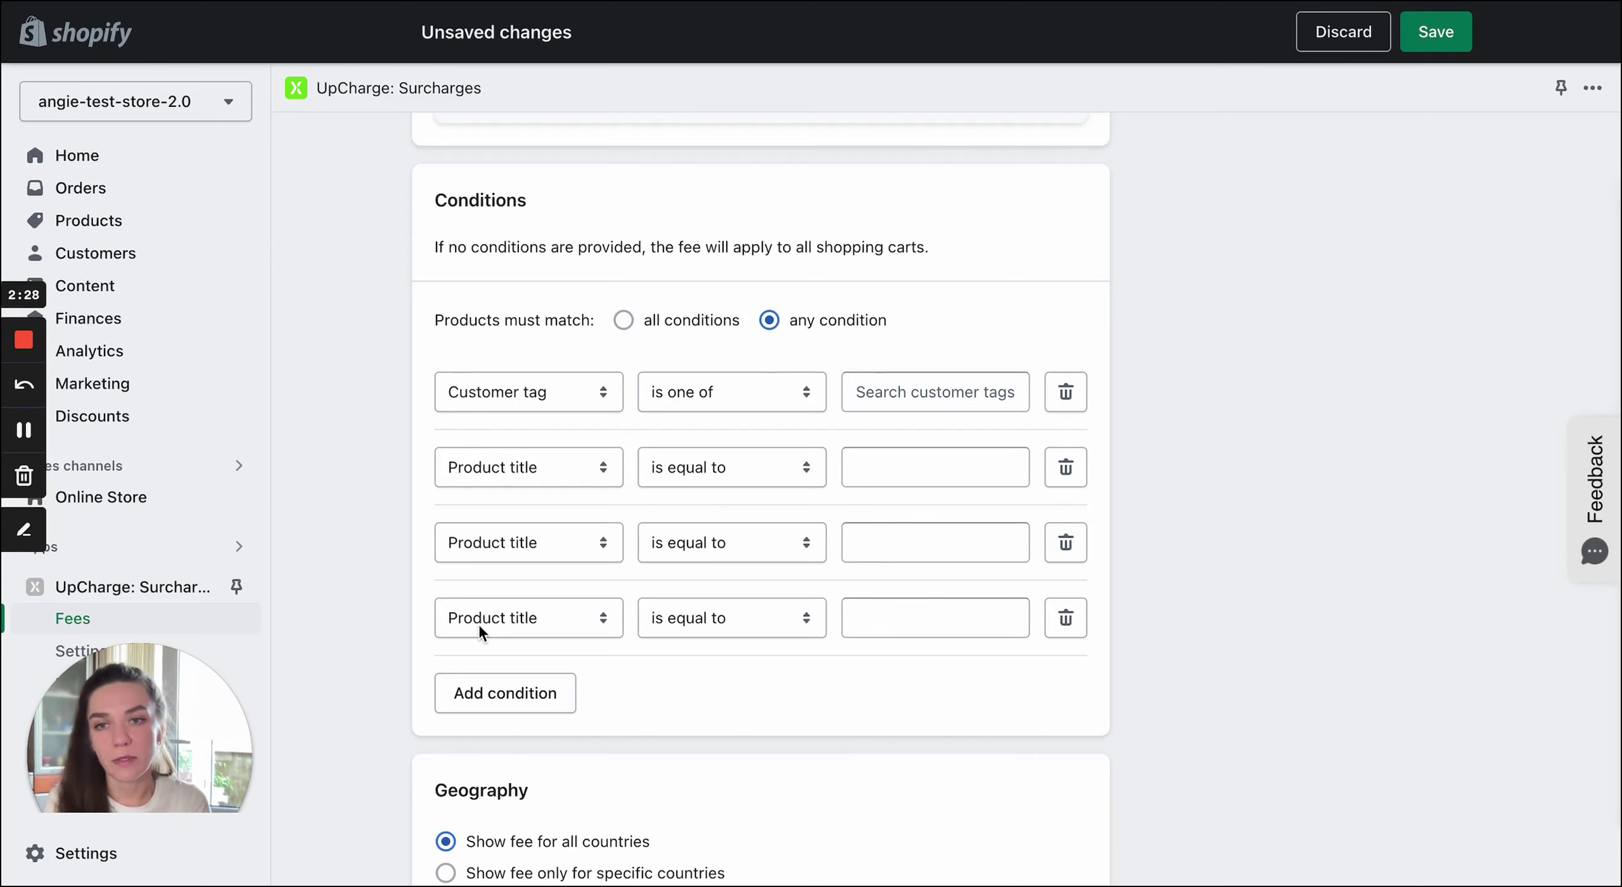
scroll(392, 481, "down", 2)
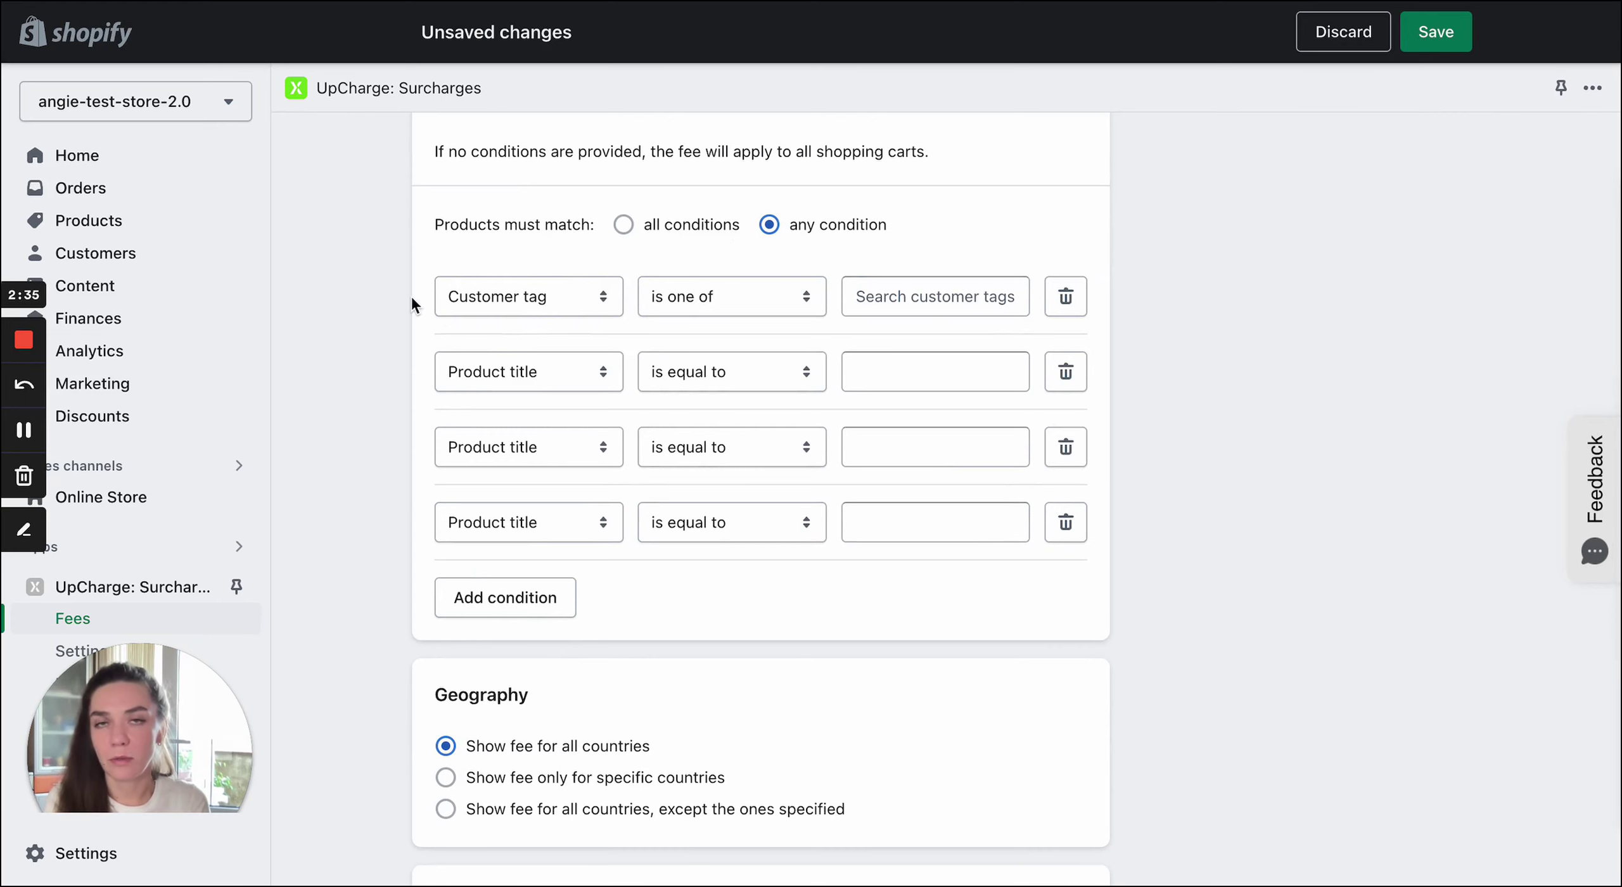
scroll(411, 299, "down", 5)
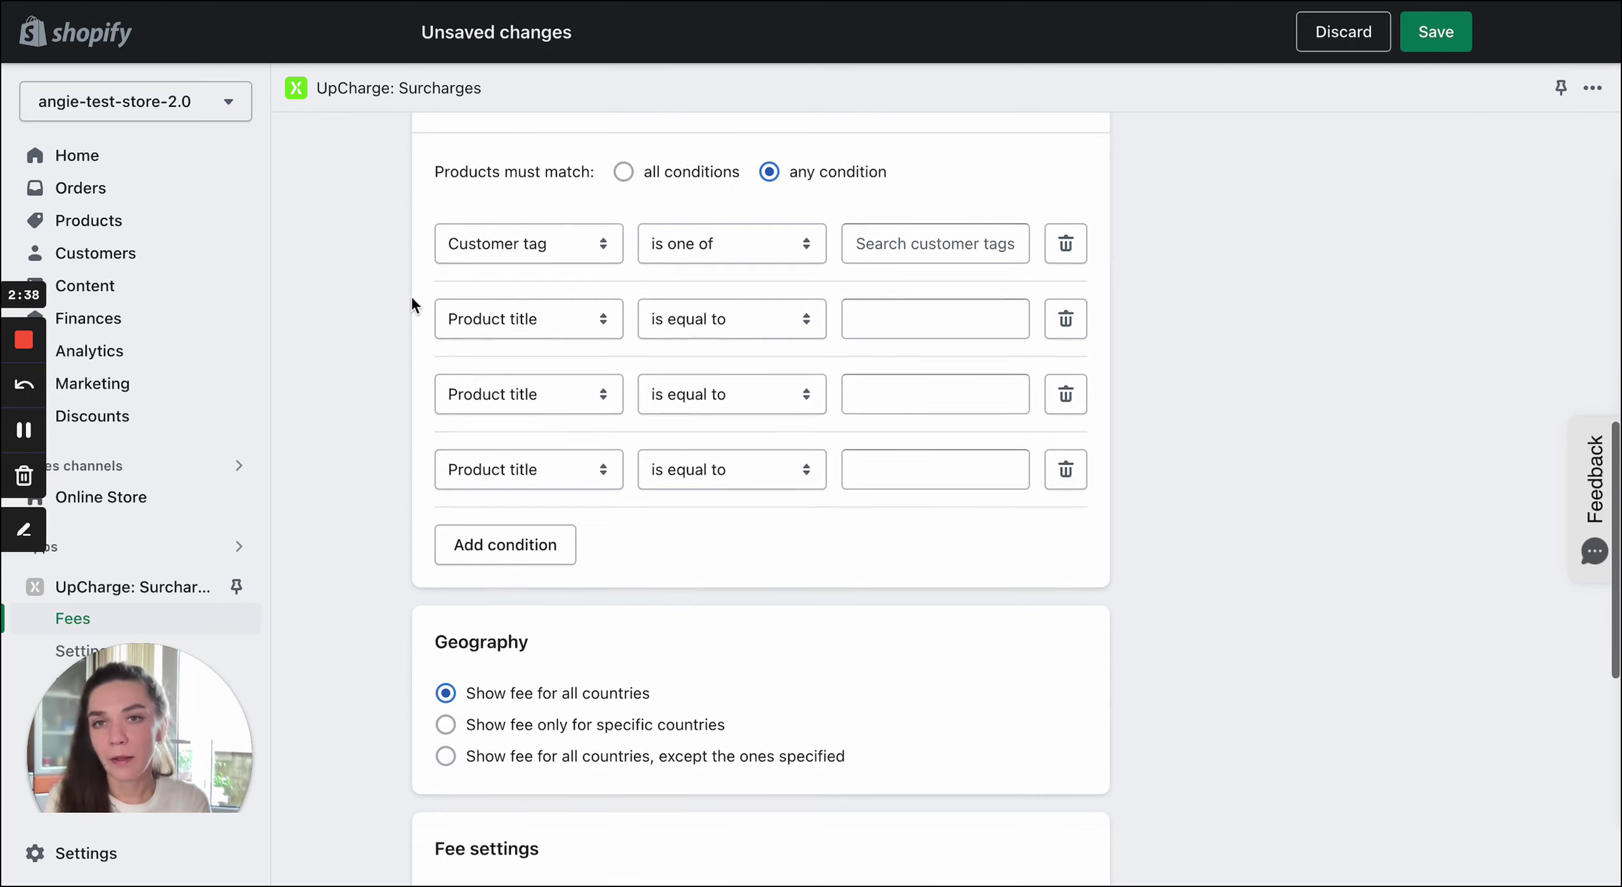
Show the fee only for specific countries, adding United States limited to California.
scroll(410, 298, "down", 3)
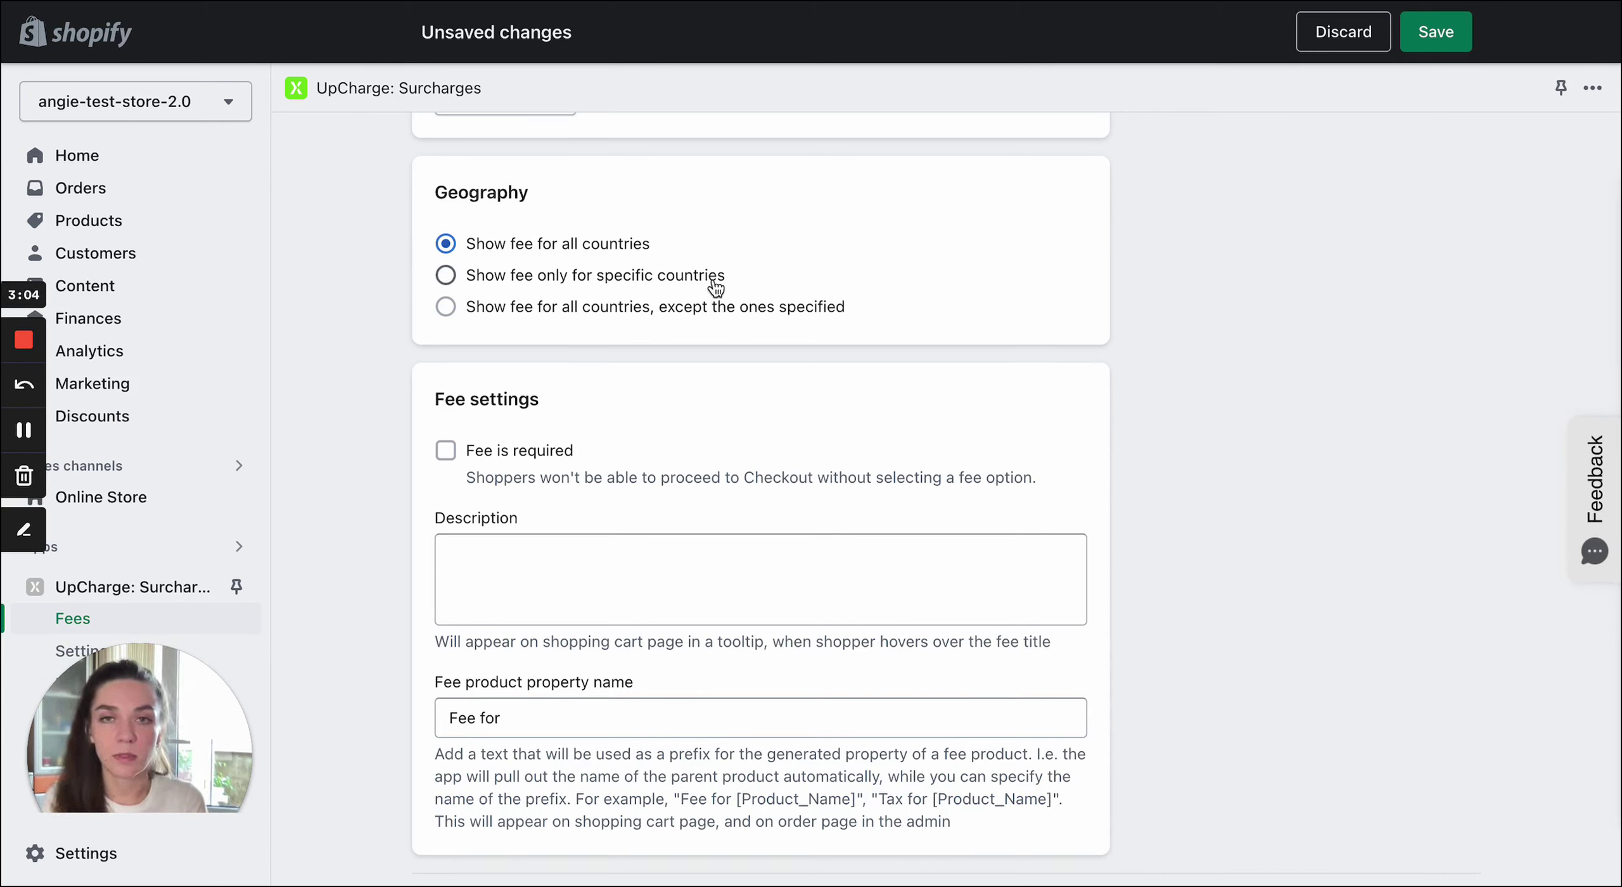
left_click(443, 275)
left_click(500, 365)
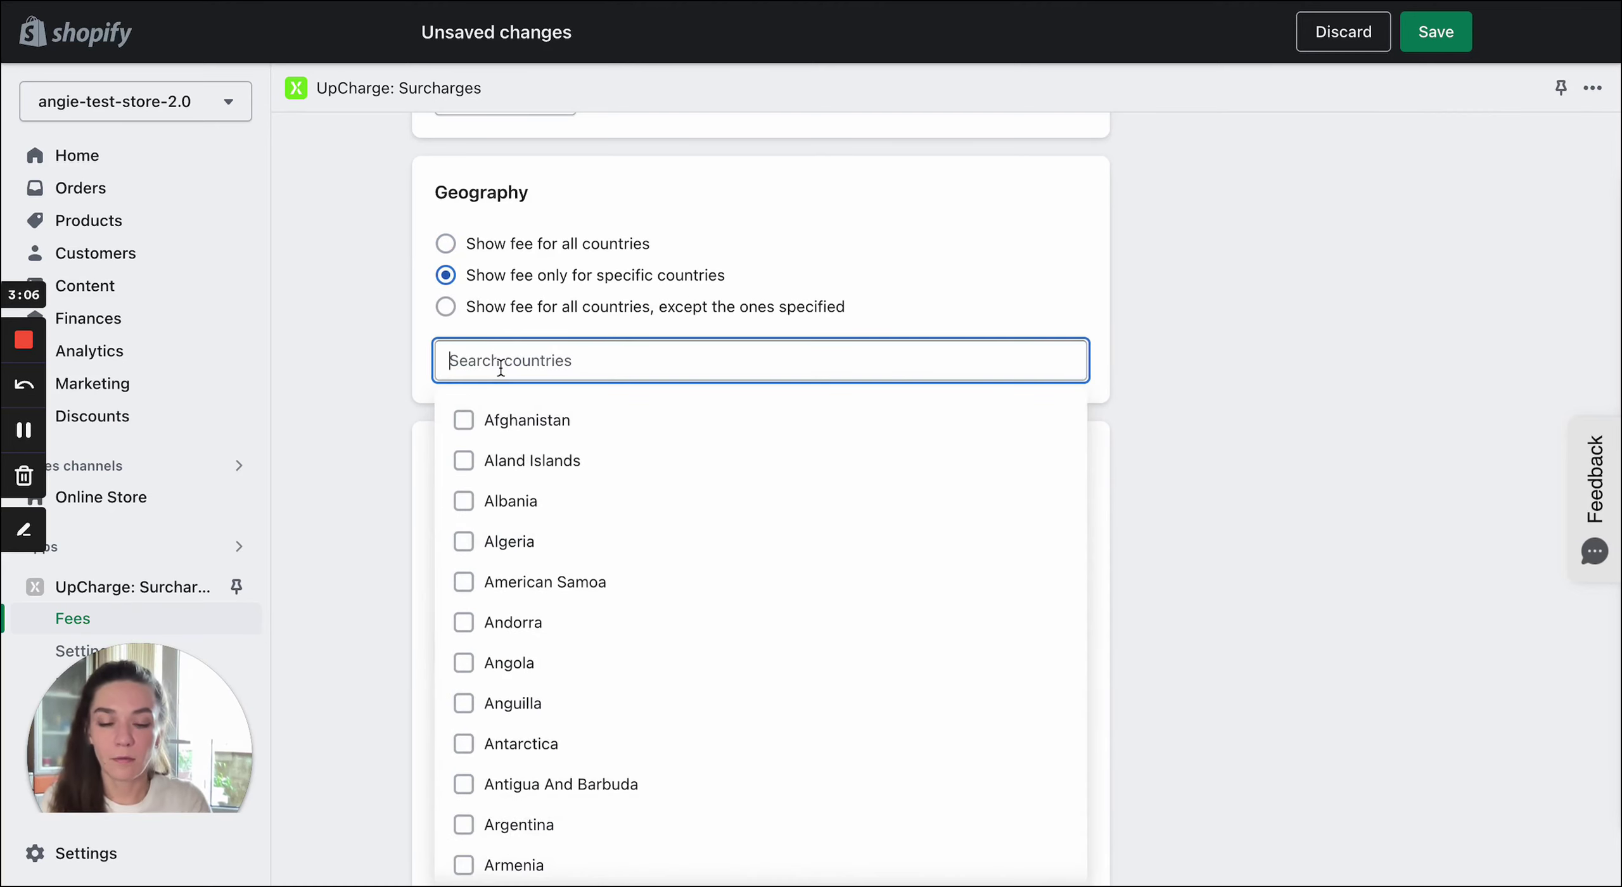
type("unit")
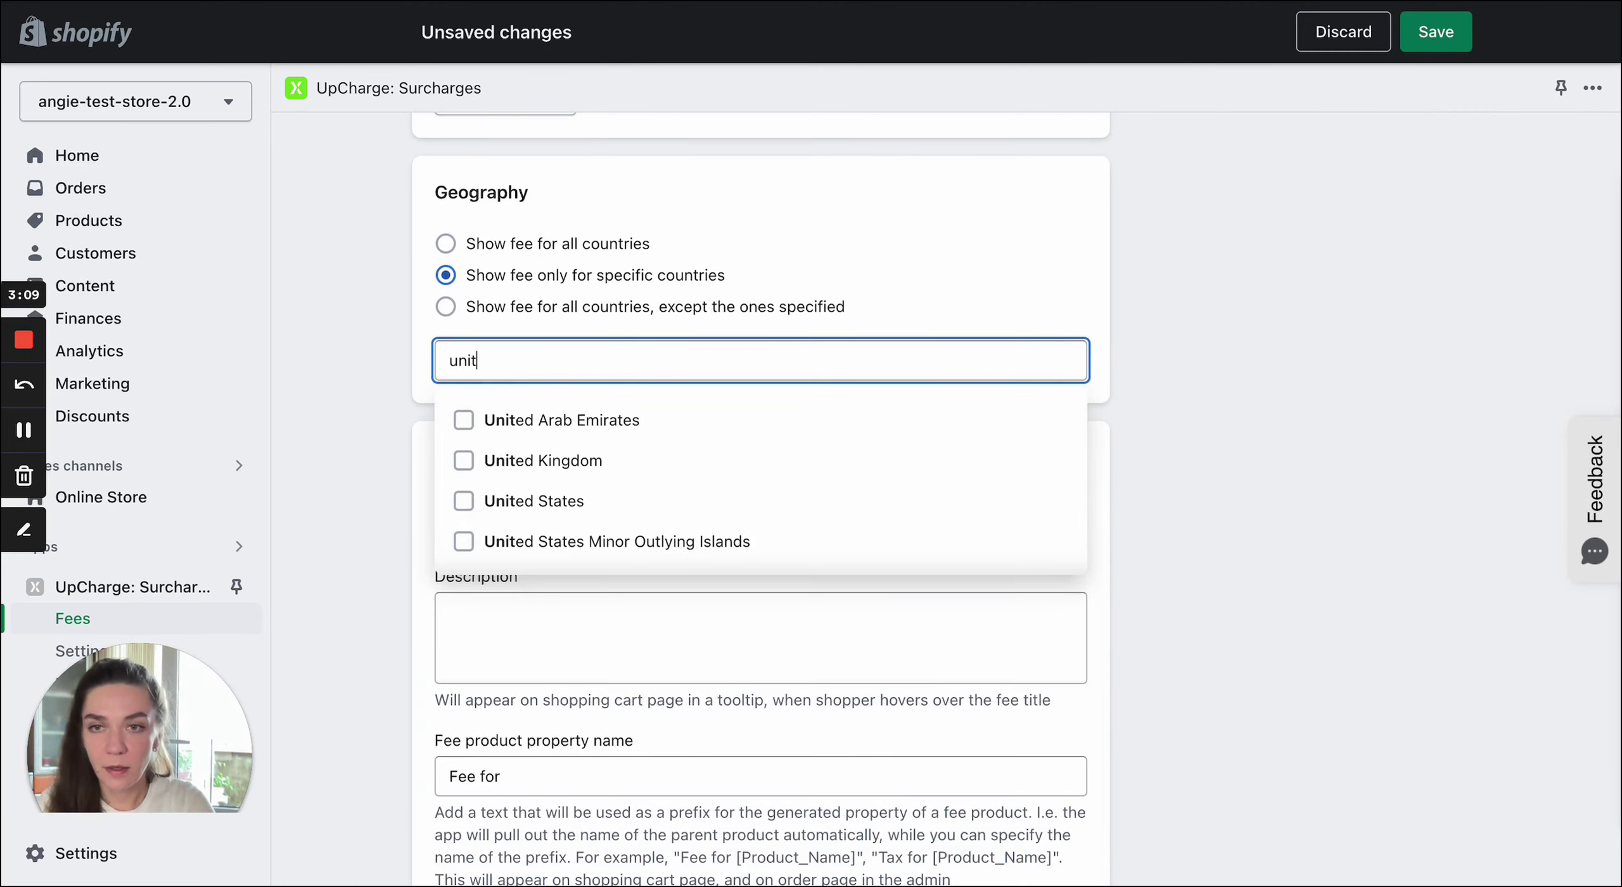
left_click(499, 504)
scroll(578, 534, "down", 2)
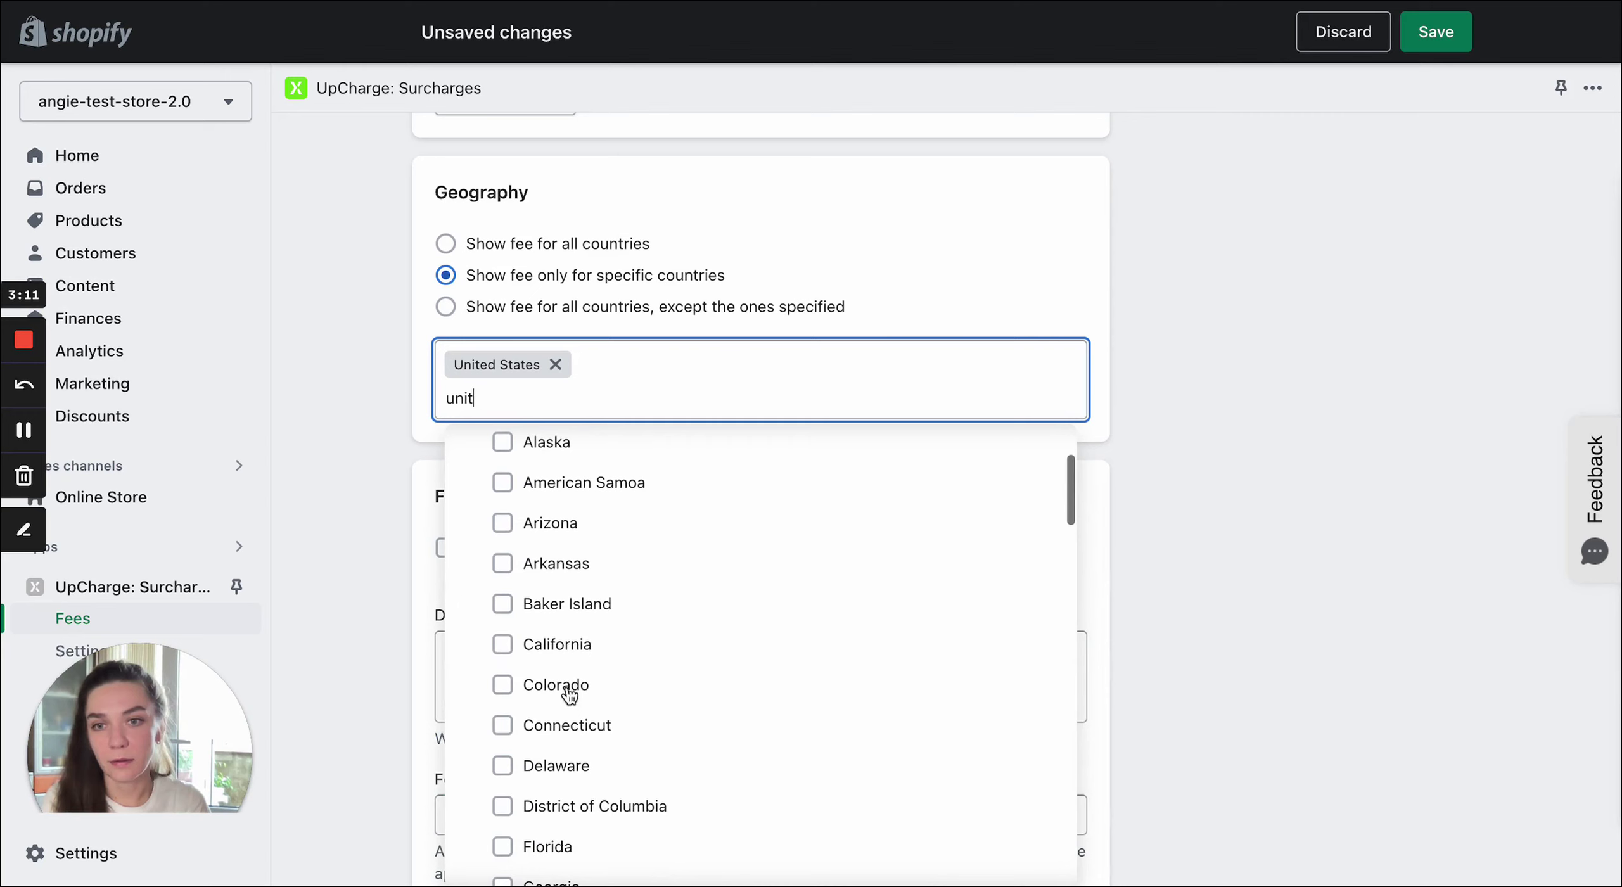
left_click(539, 644)
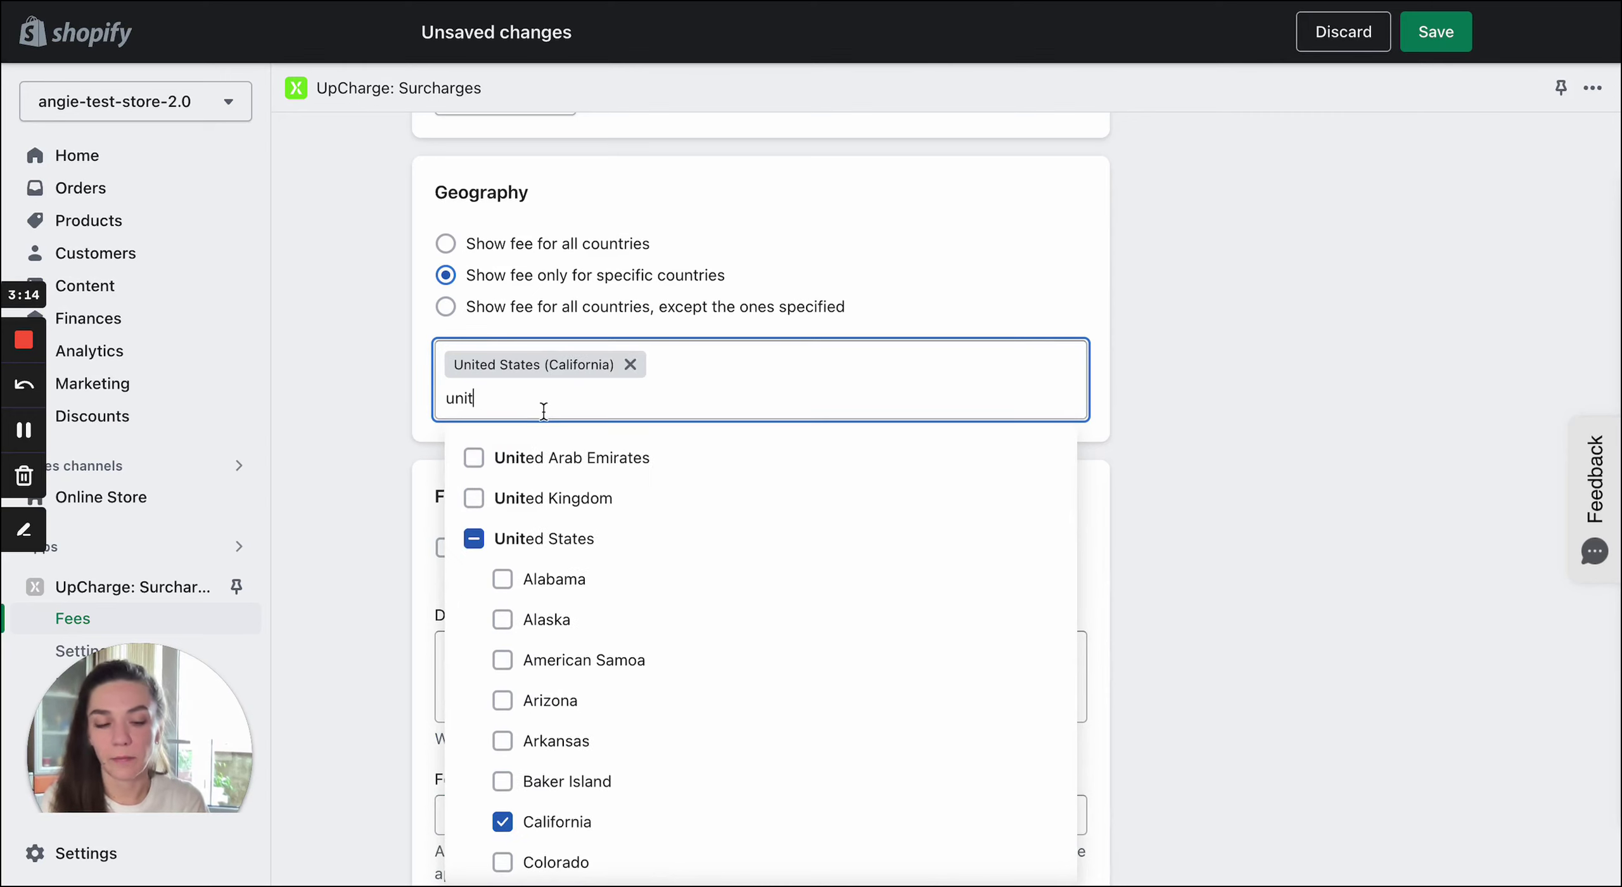
key("BackSpace")
key("BackSpace")
key("BackSpace")
key("BackSpace")
left_click(334, 398)
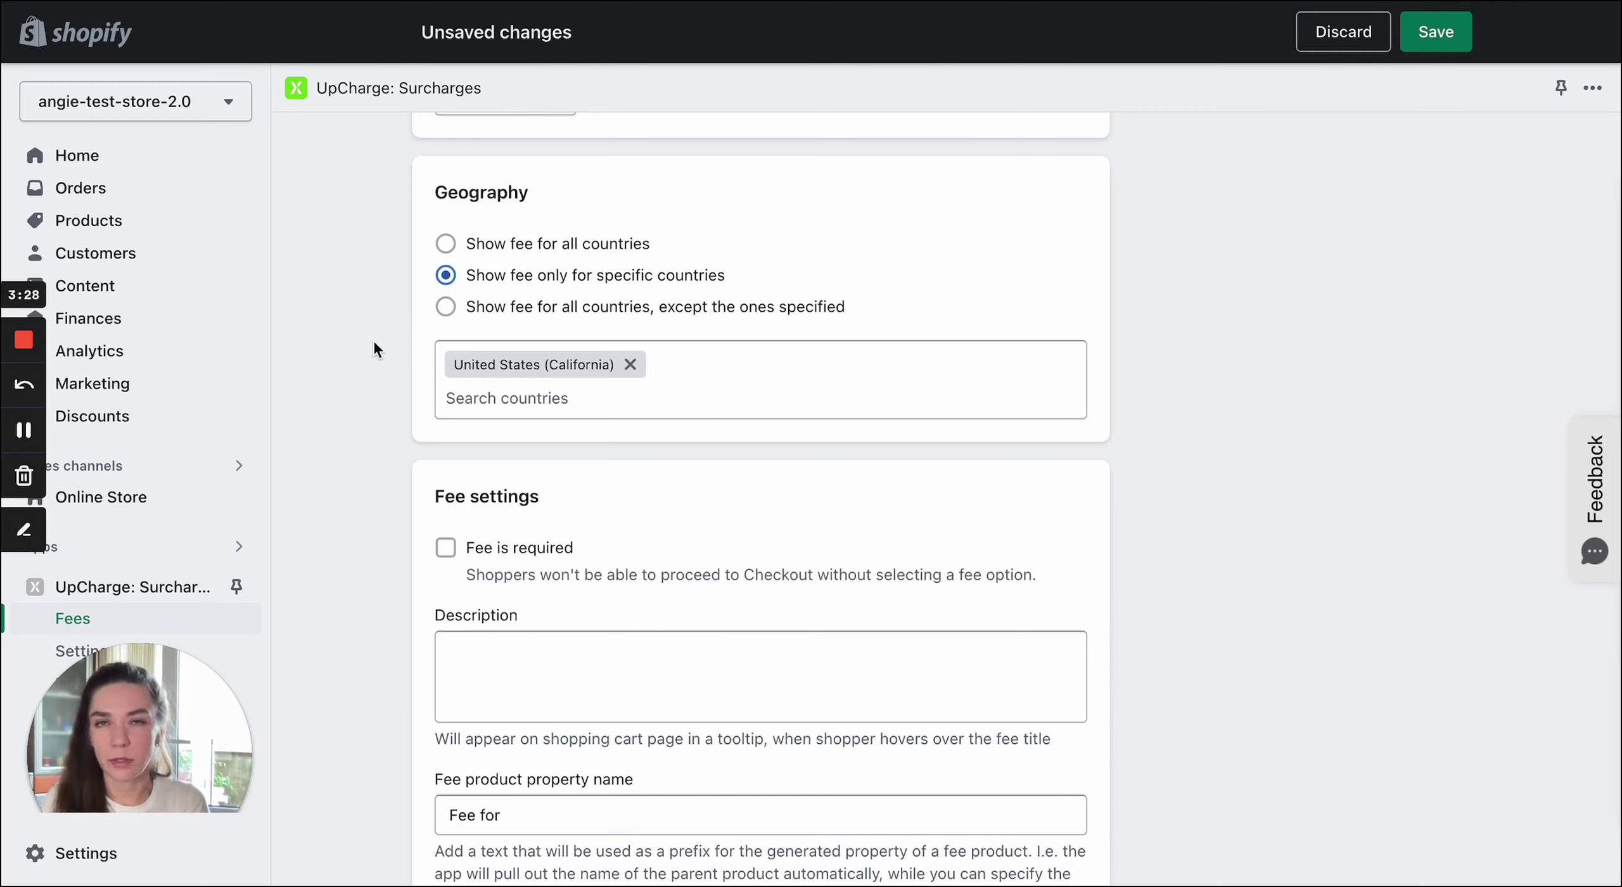
Switch geography to all countries except the listed United States (California).
left_click(445, 308)
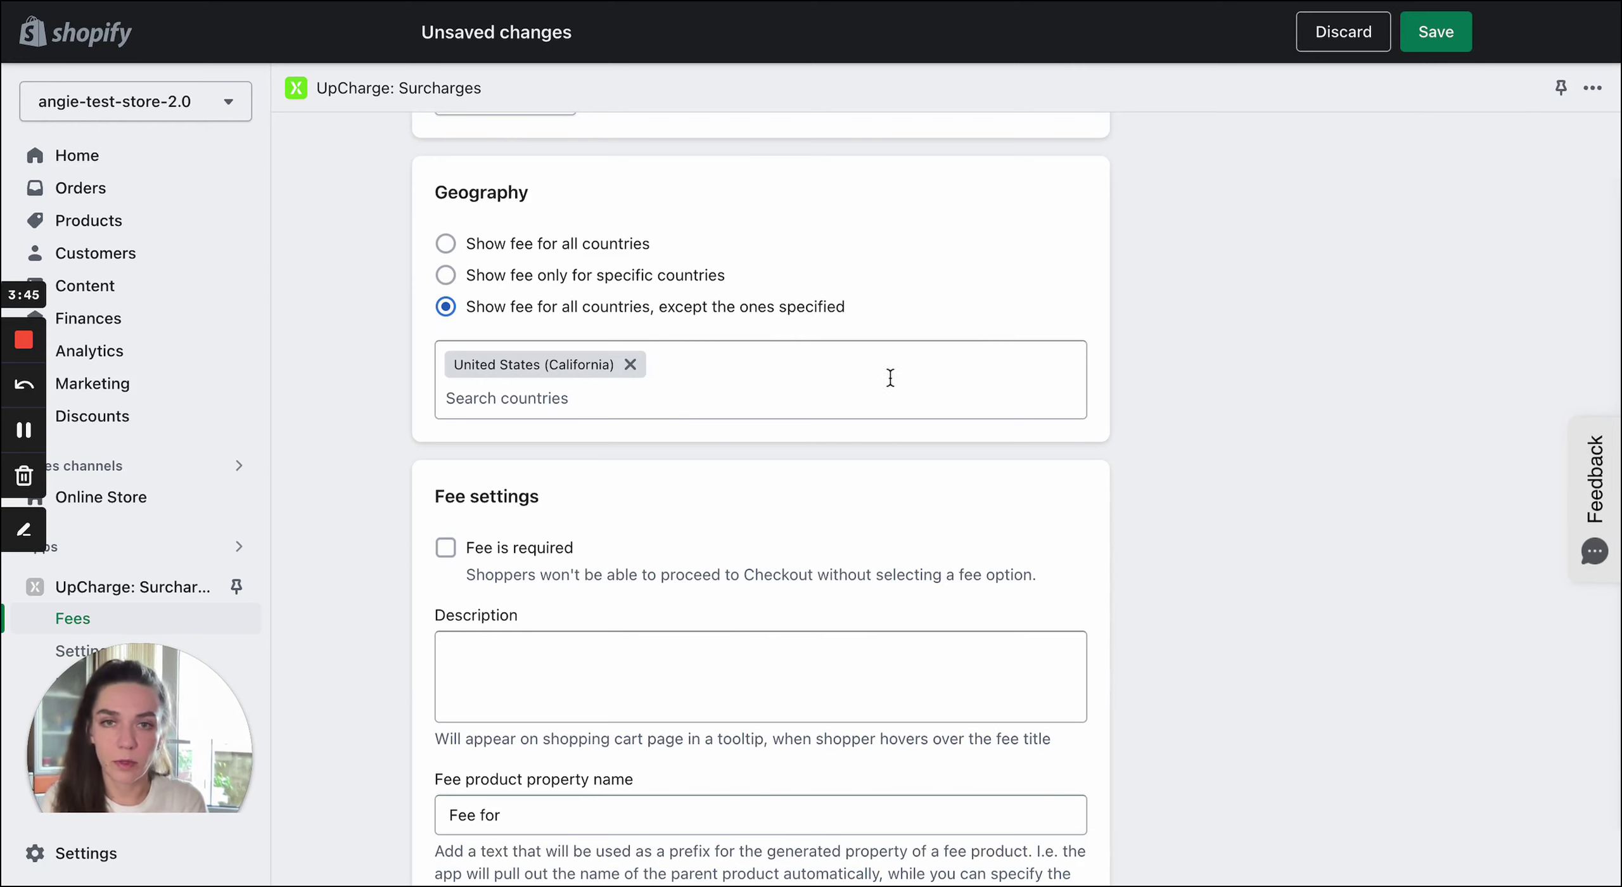
left_click(911, 417)
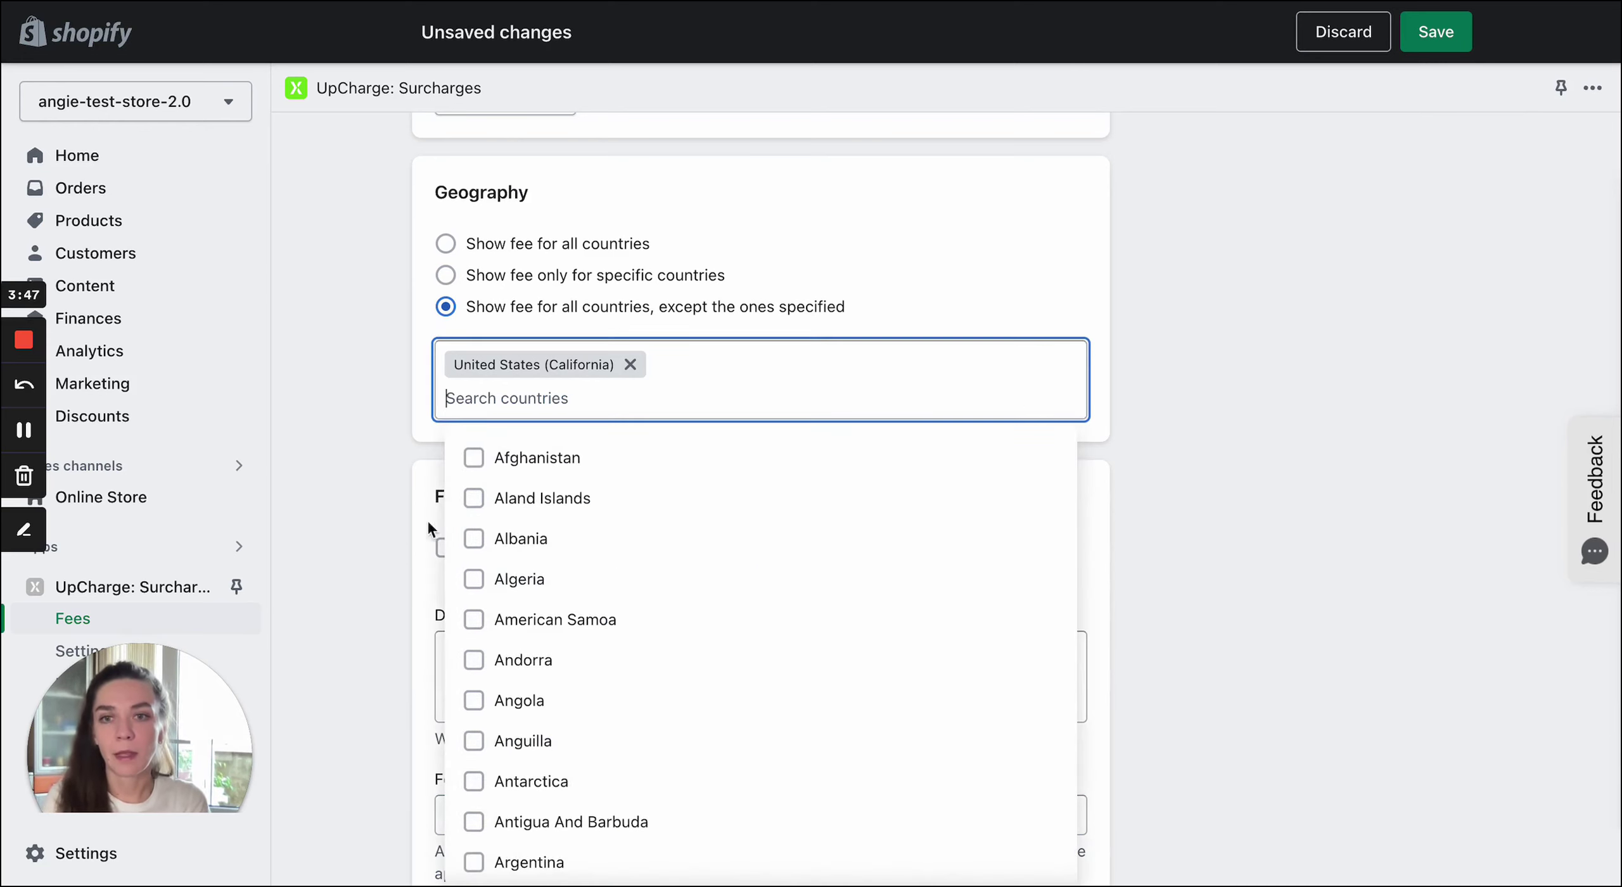
left_click(354, 455)
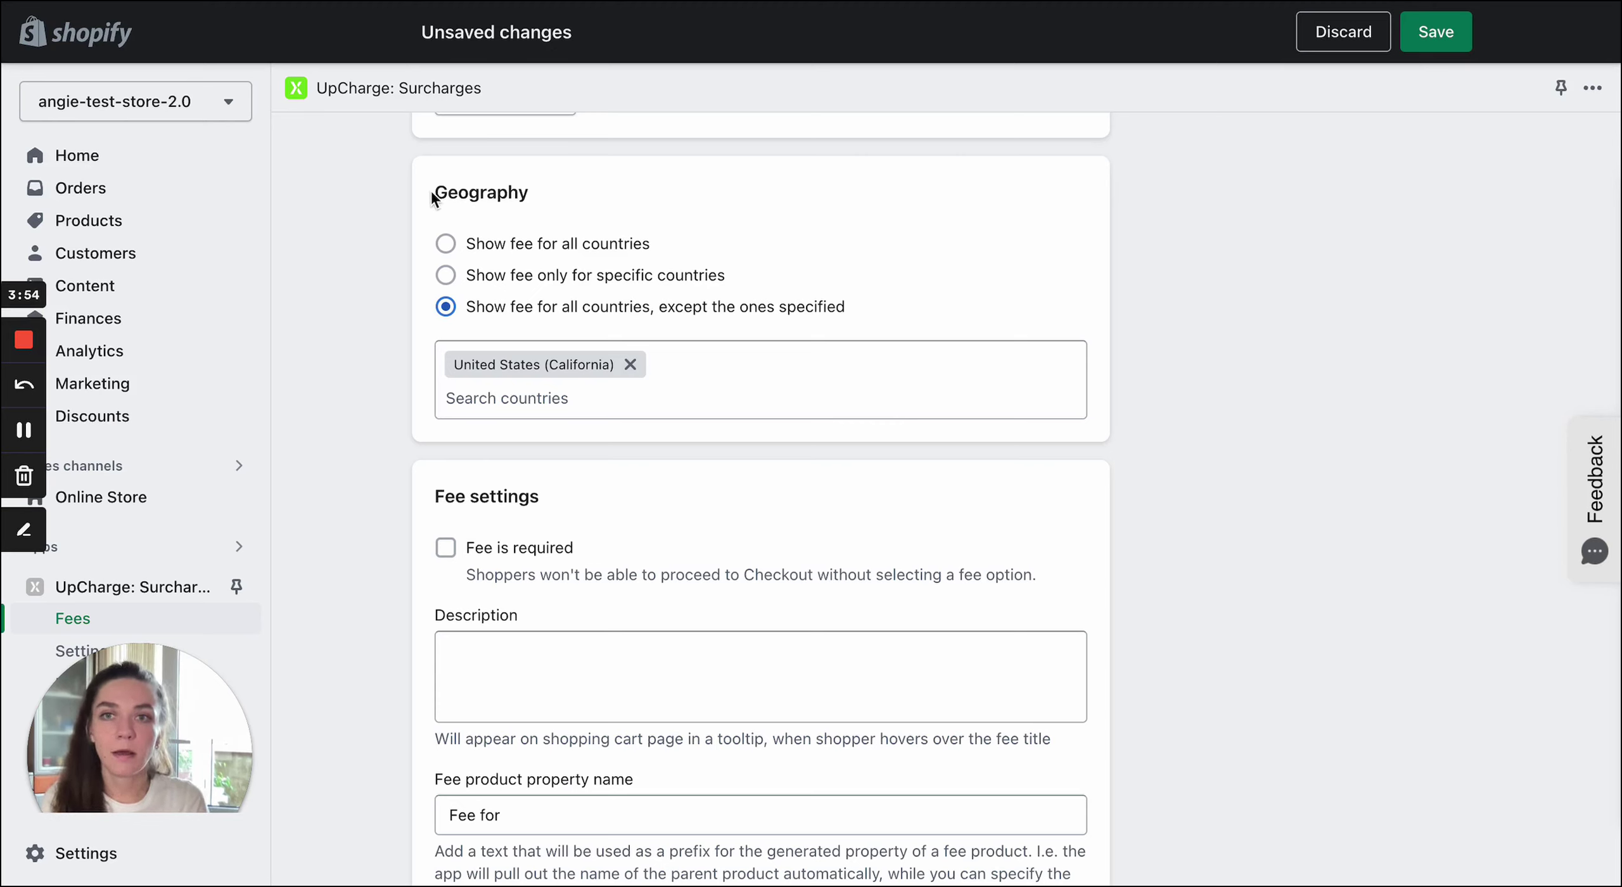
left_click_drag(430, 194, 532, 199)
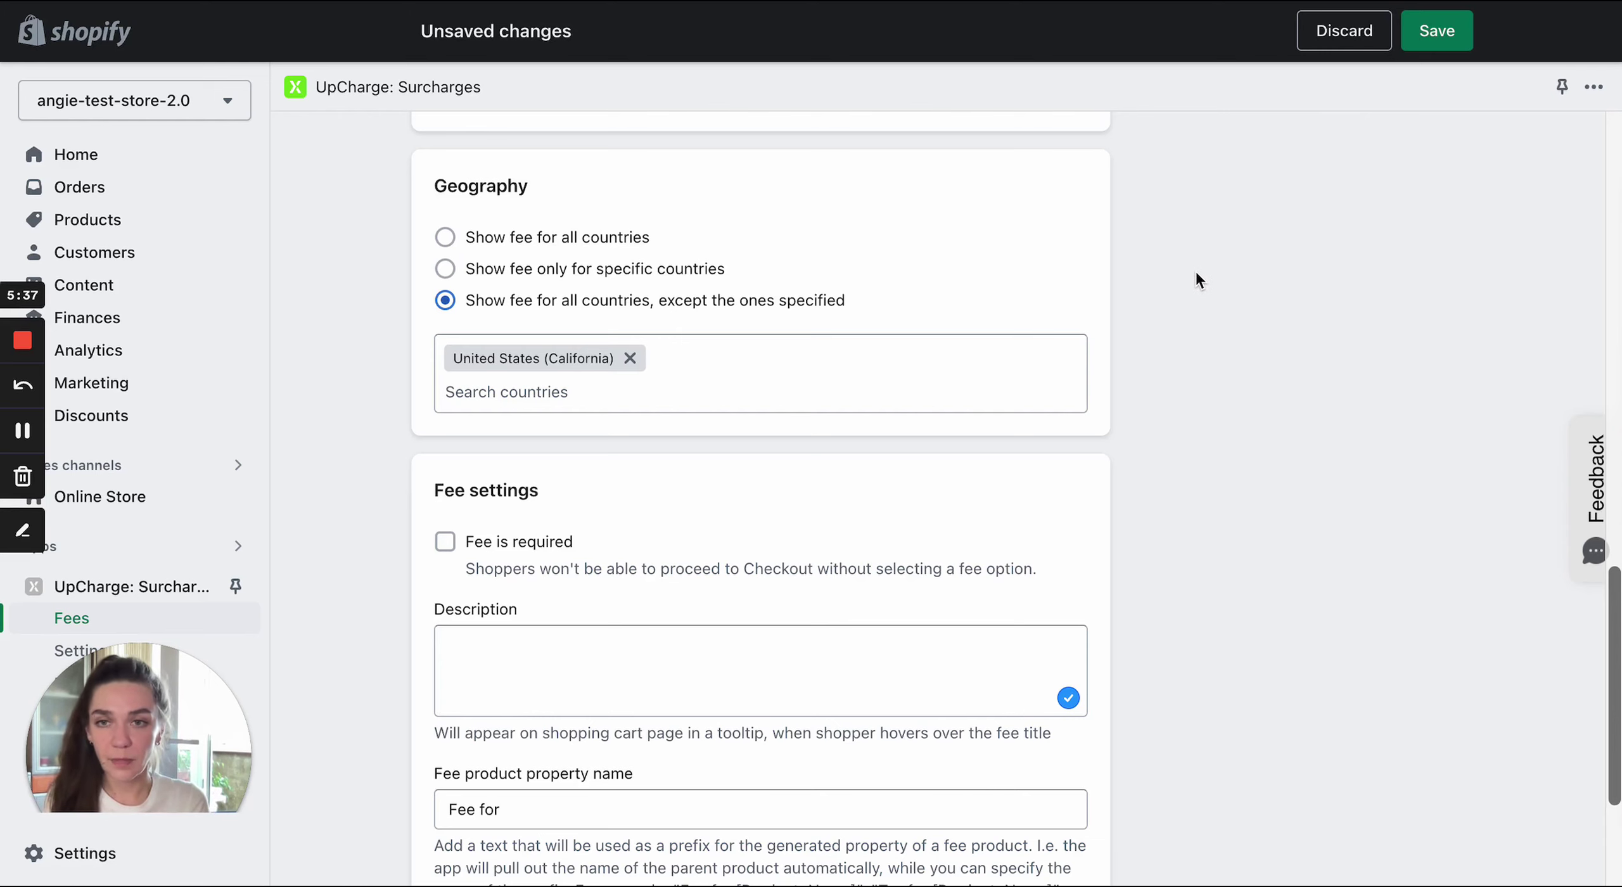
scroll(1196, 274, "down", 5)
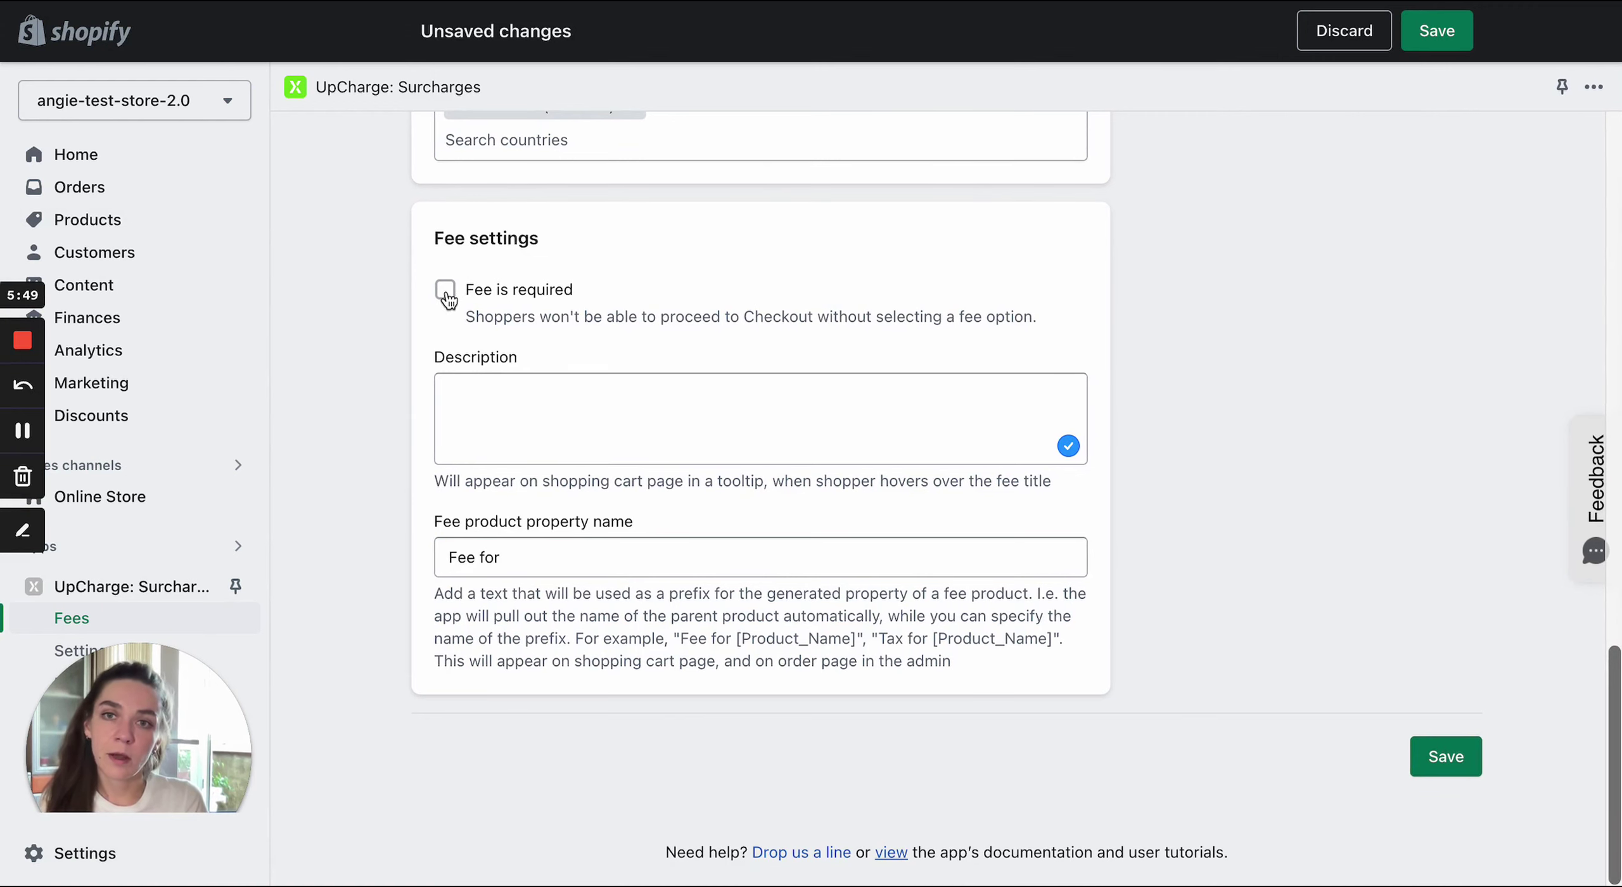
scroll(360, 291, "up", 10)
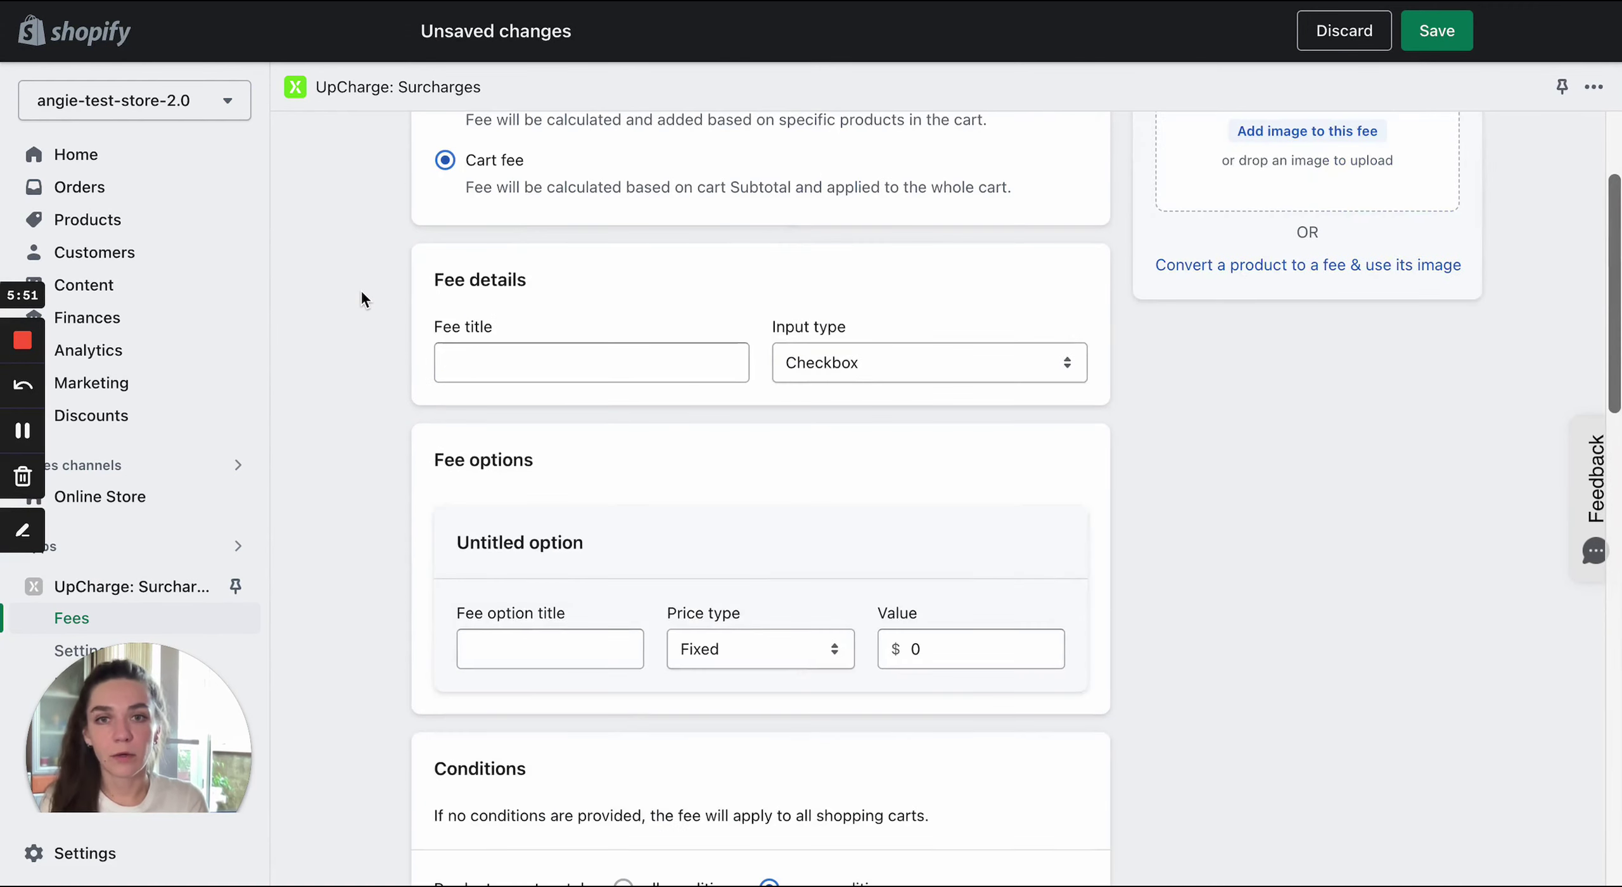
left_click(844, 365)
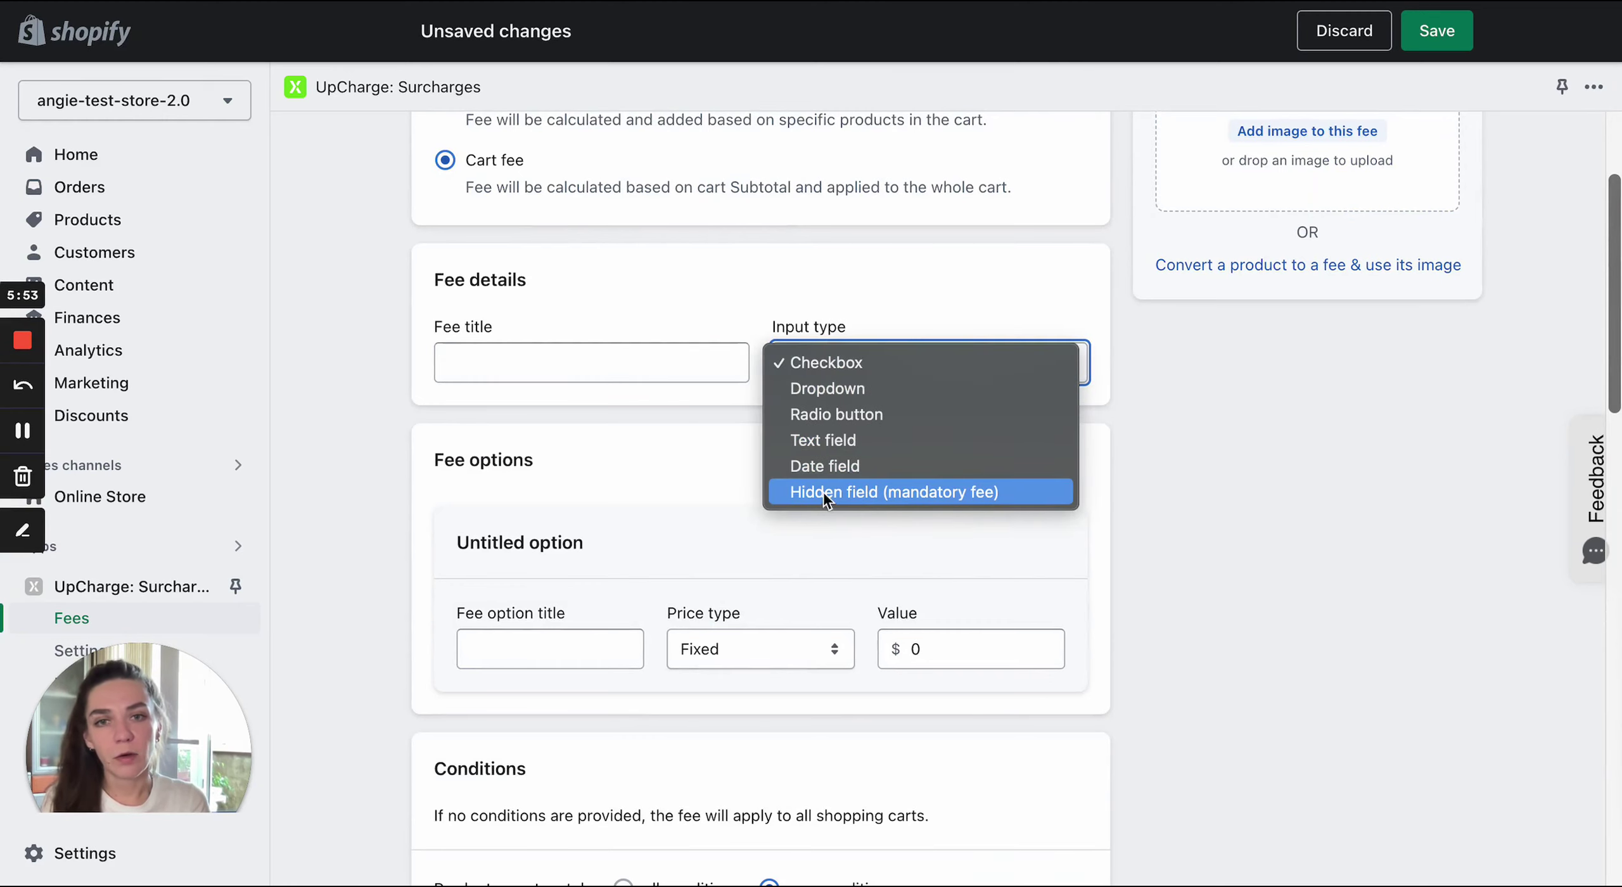
left_click(853, 493)
scroll(384, 526, "down", 12)
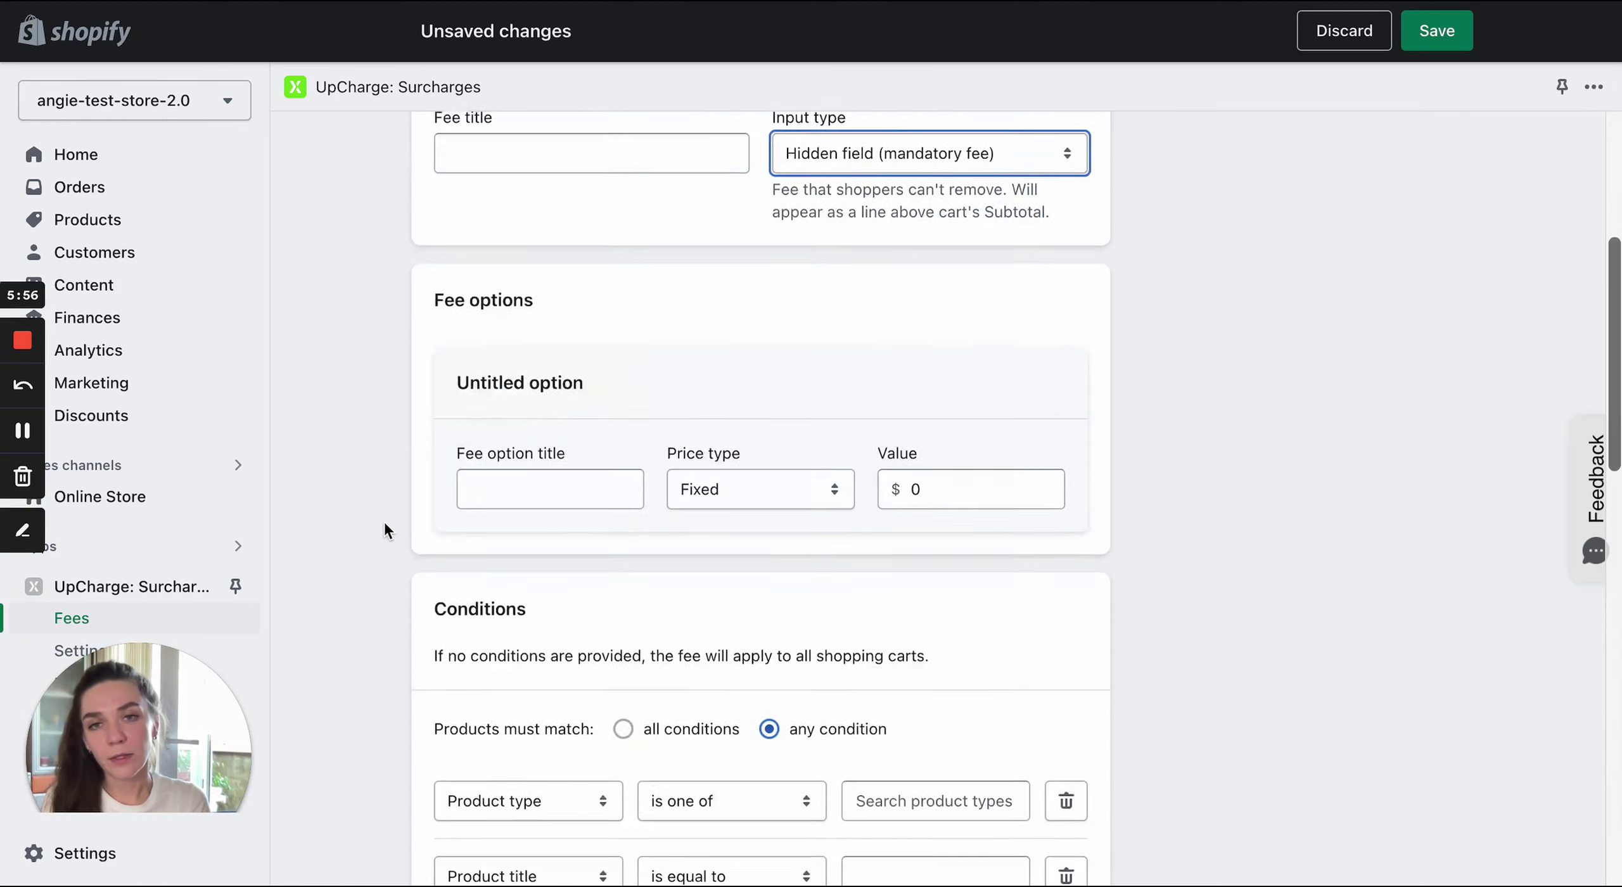
scroll(386, 525, "down", 5)
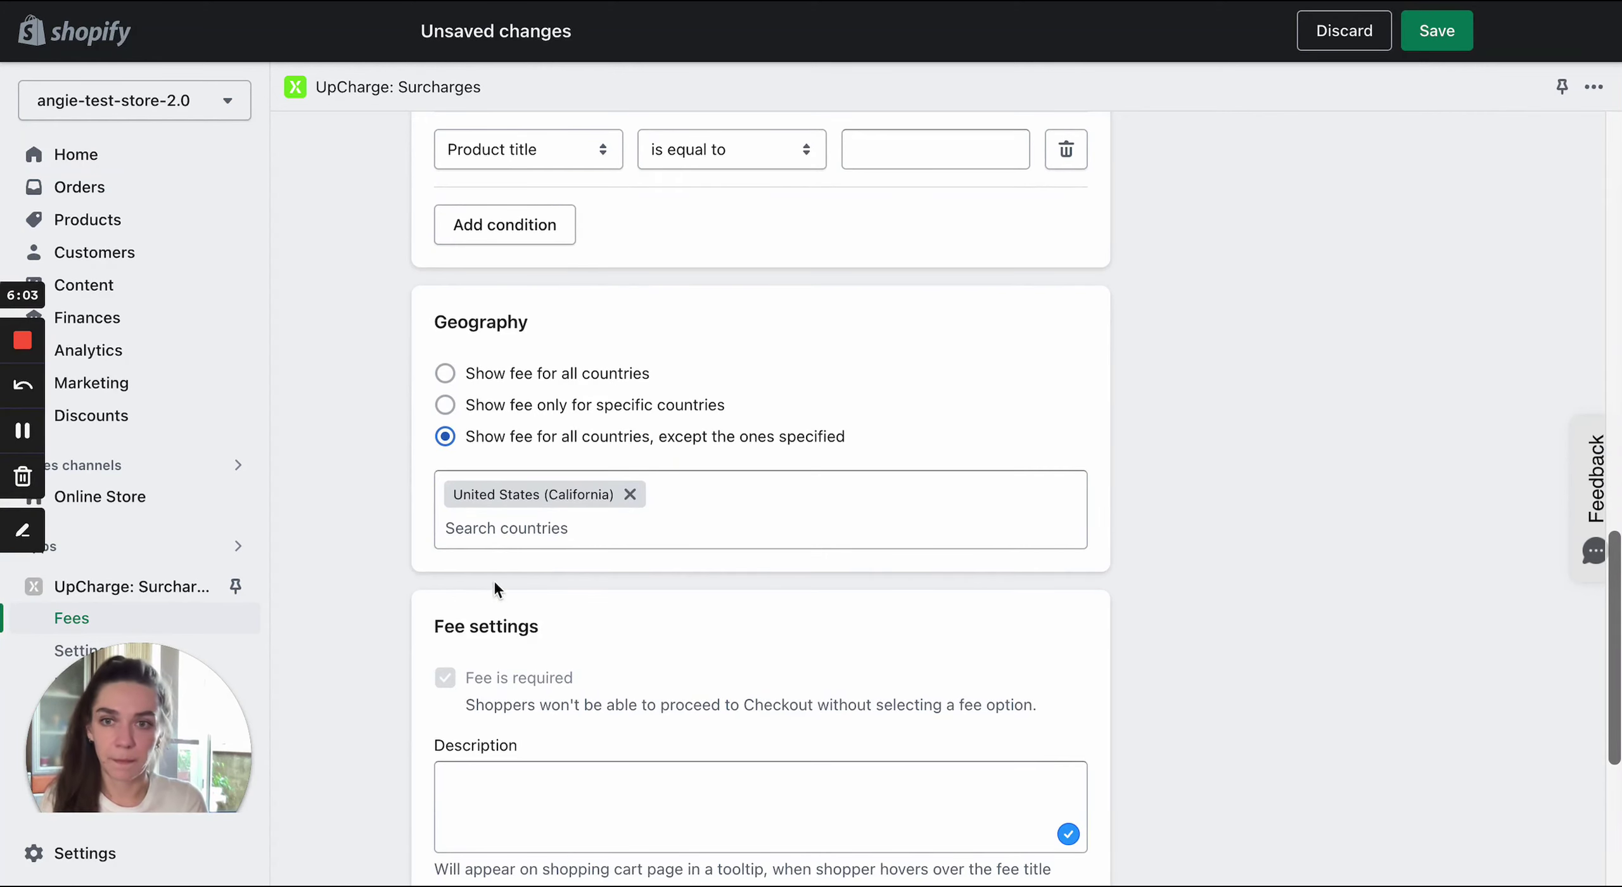
scroll(497, 588, "up", 15)
scroll(493, 577, "up", 2)
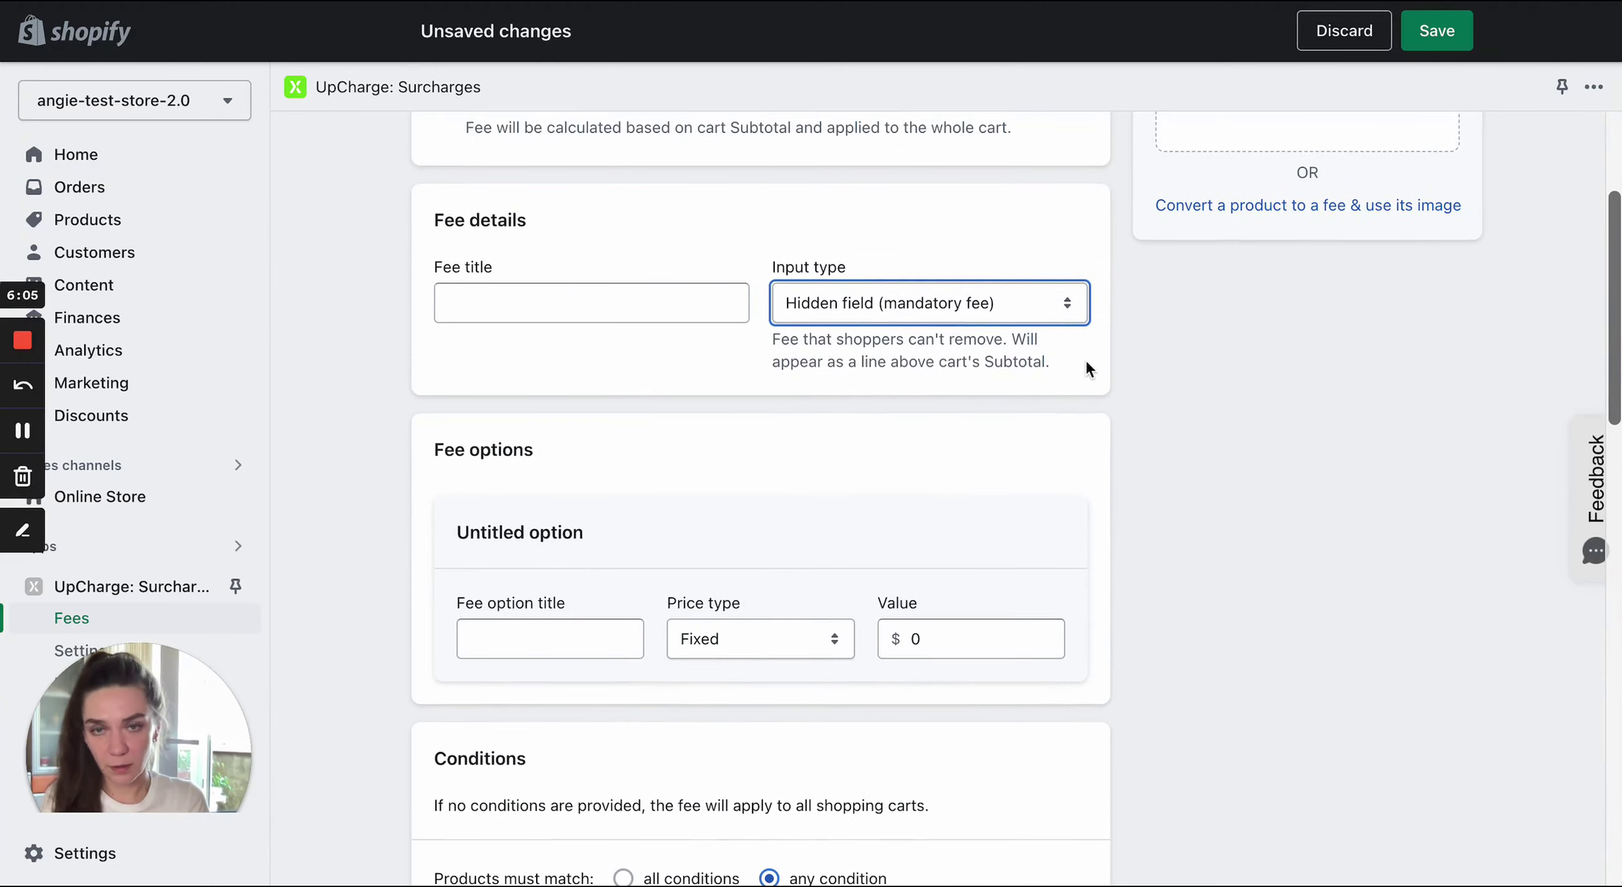
left_click(1026, 303)
left_click(824, 173)
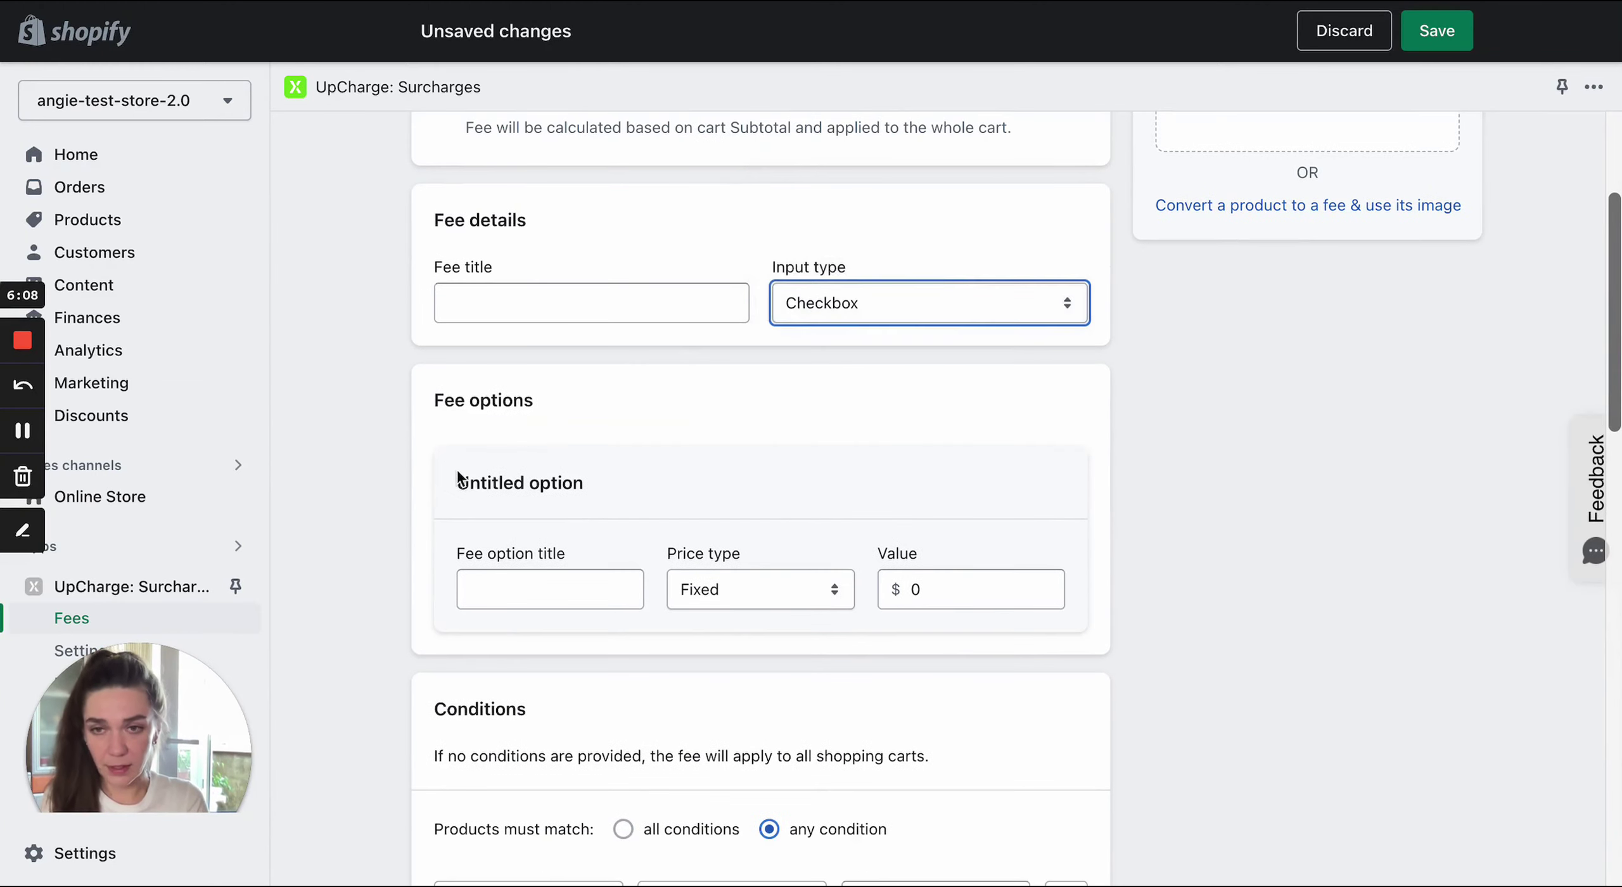
scroll(428, 442, "down", 20)
left_click(454, 431)
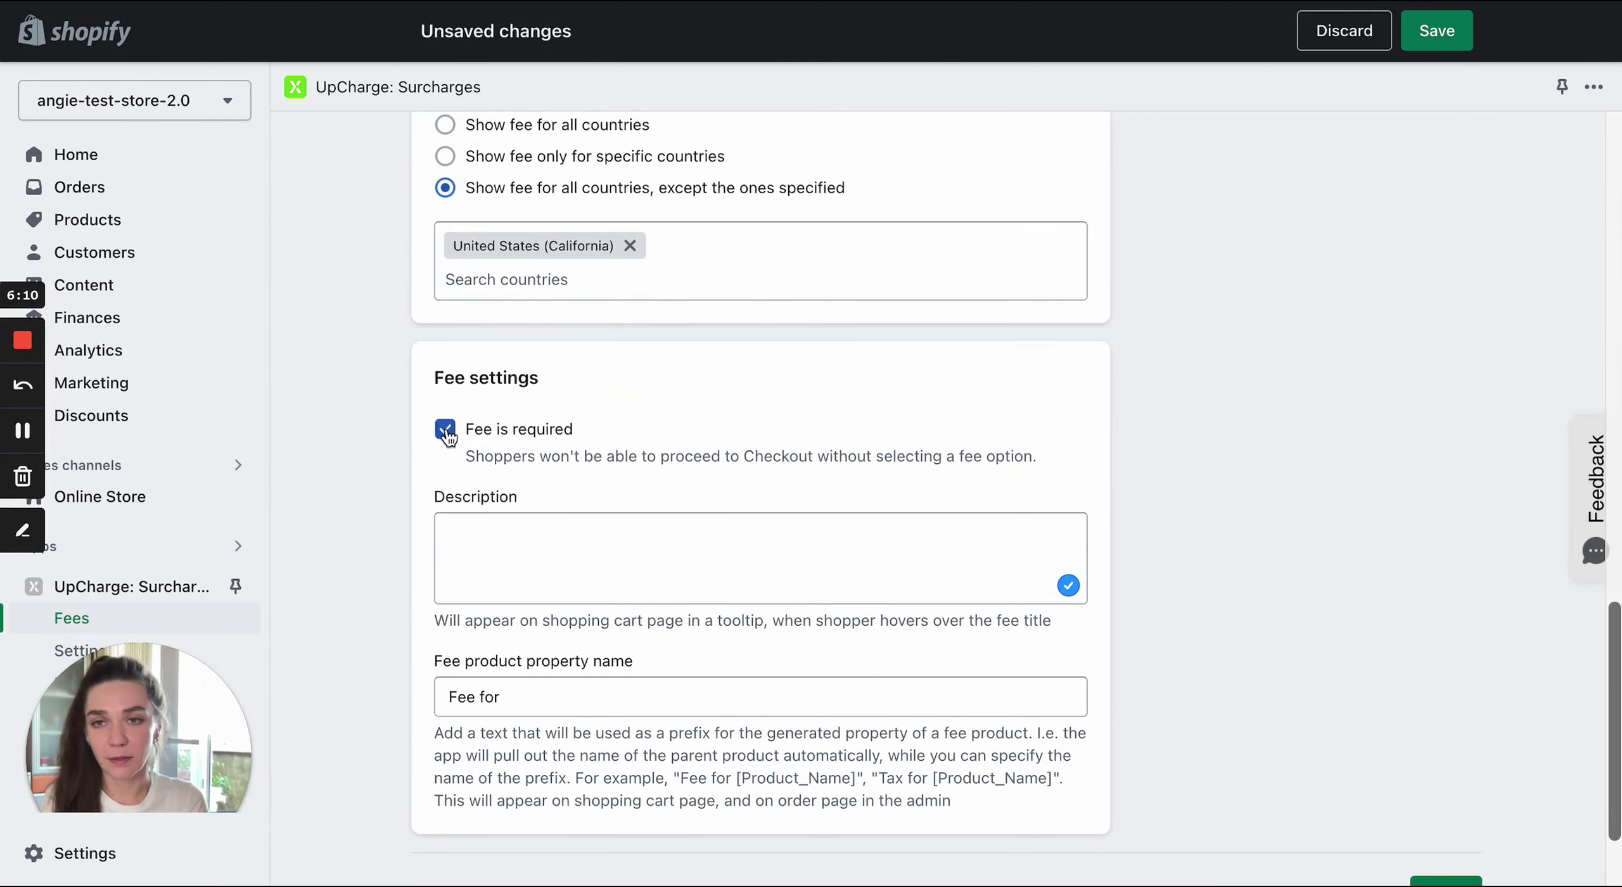
left_click(451, 431)
scroll(393, 455, "down", 1)
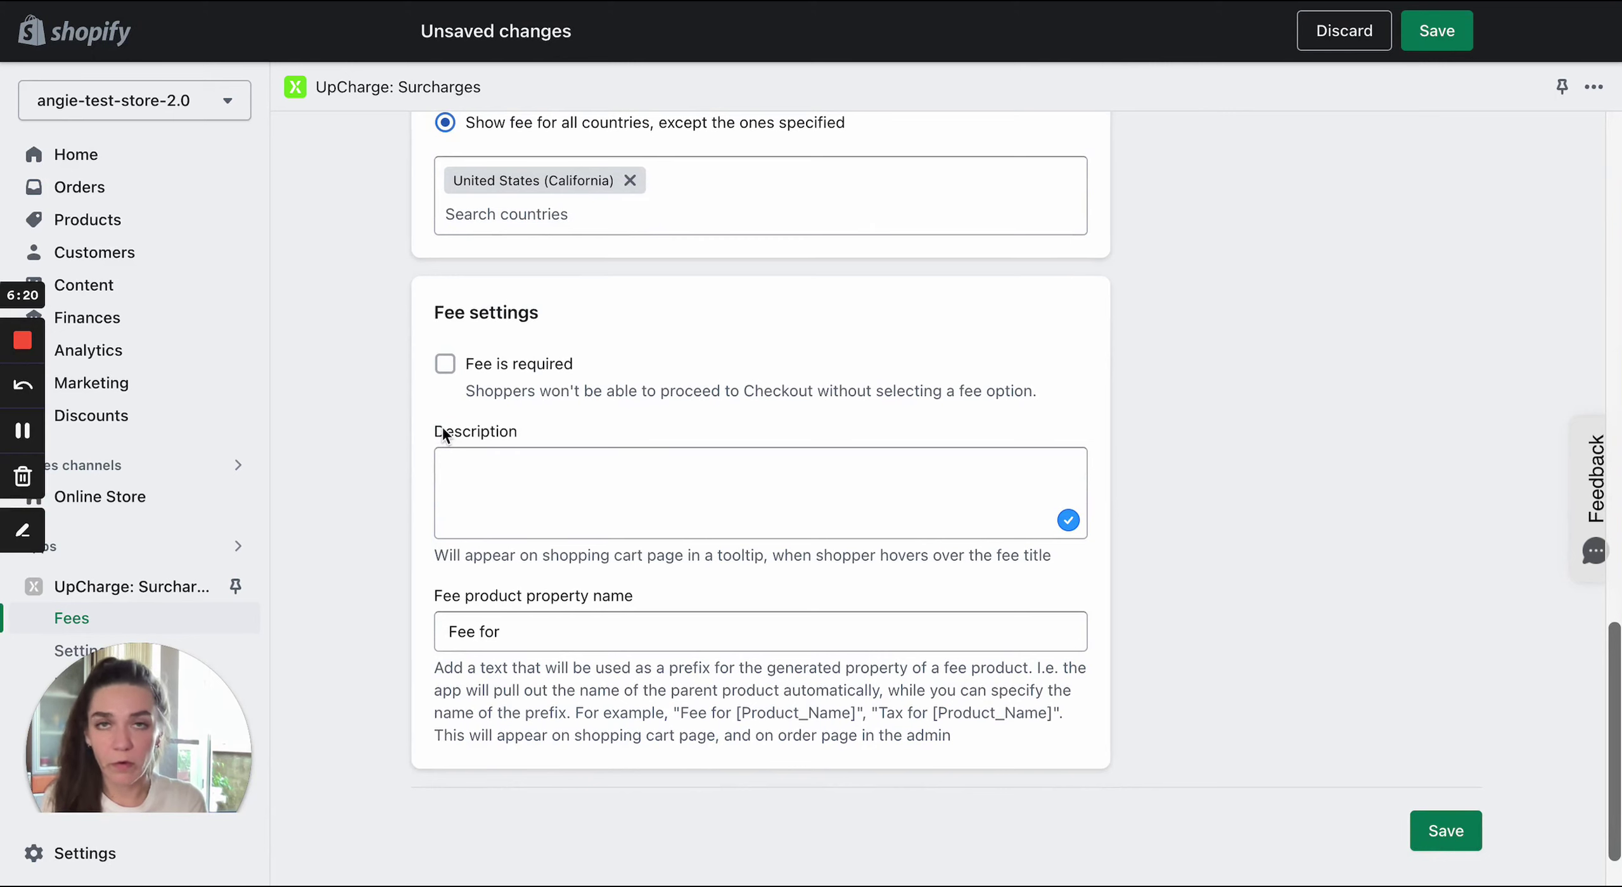
scroll(387, 436, "down", 1)
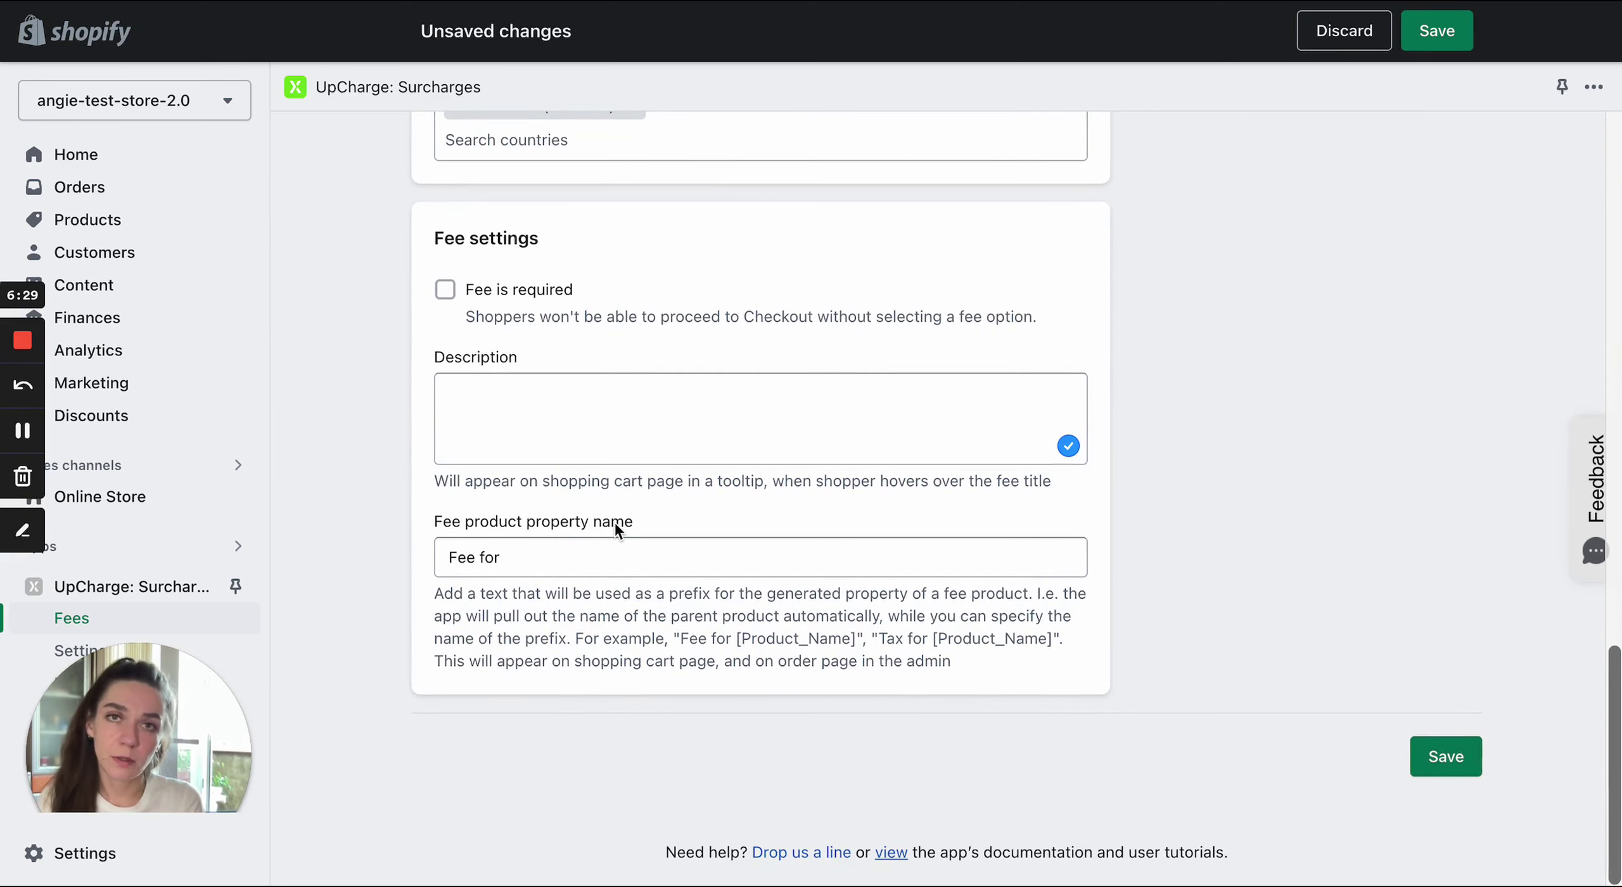
Make it a Product fee and tick Fee is onetime so quantity is ignored.
scroll(350, 438, "up", 20)
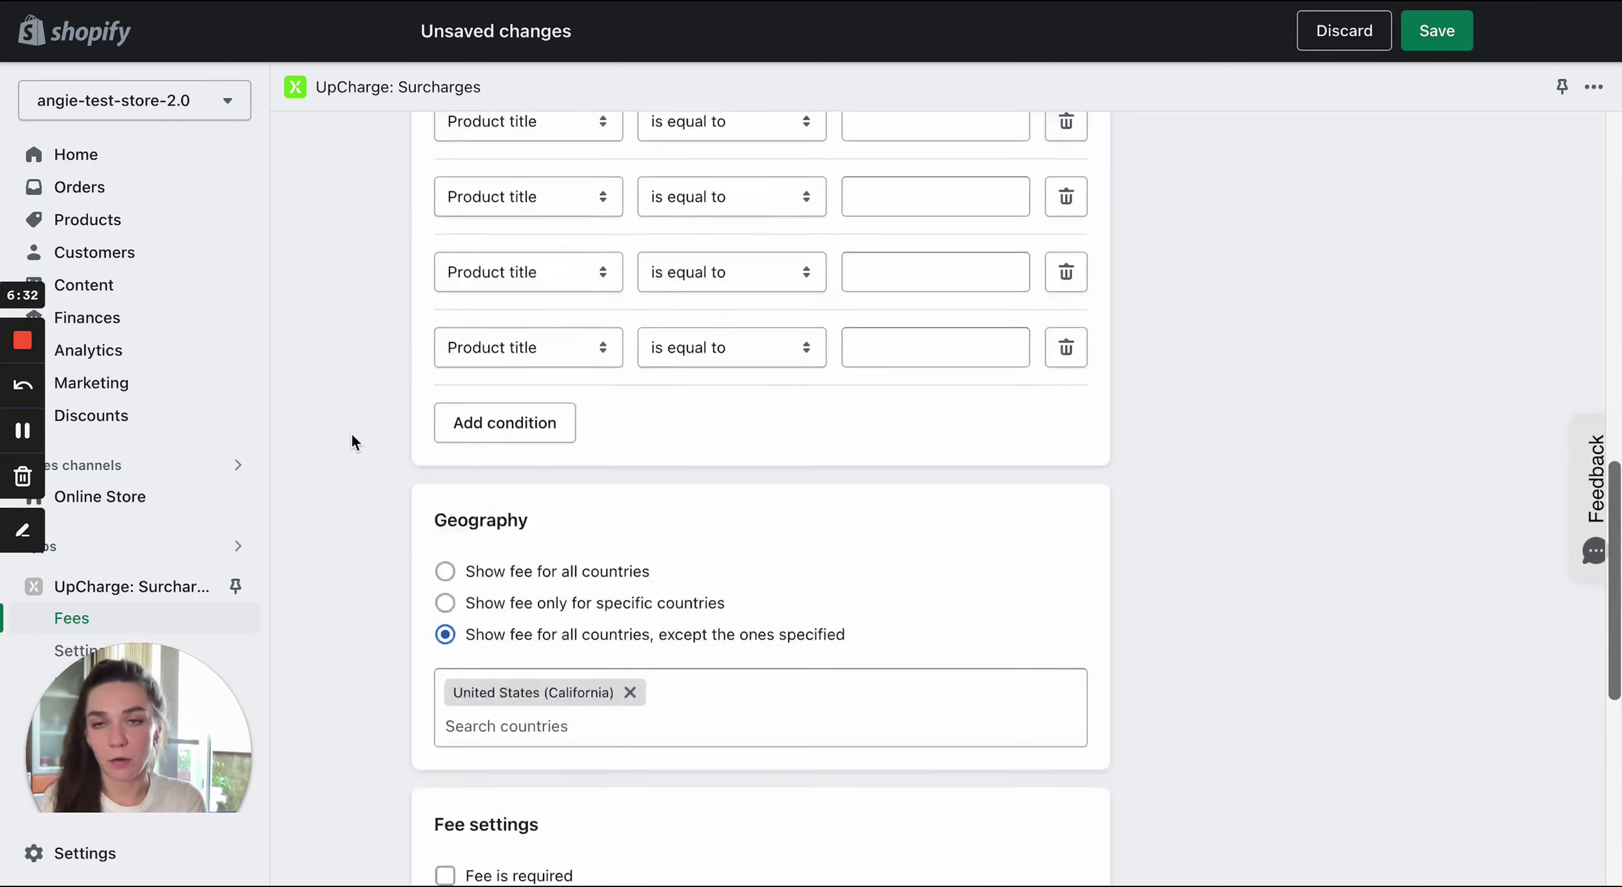
scroll(351, 442, "up", 4)
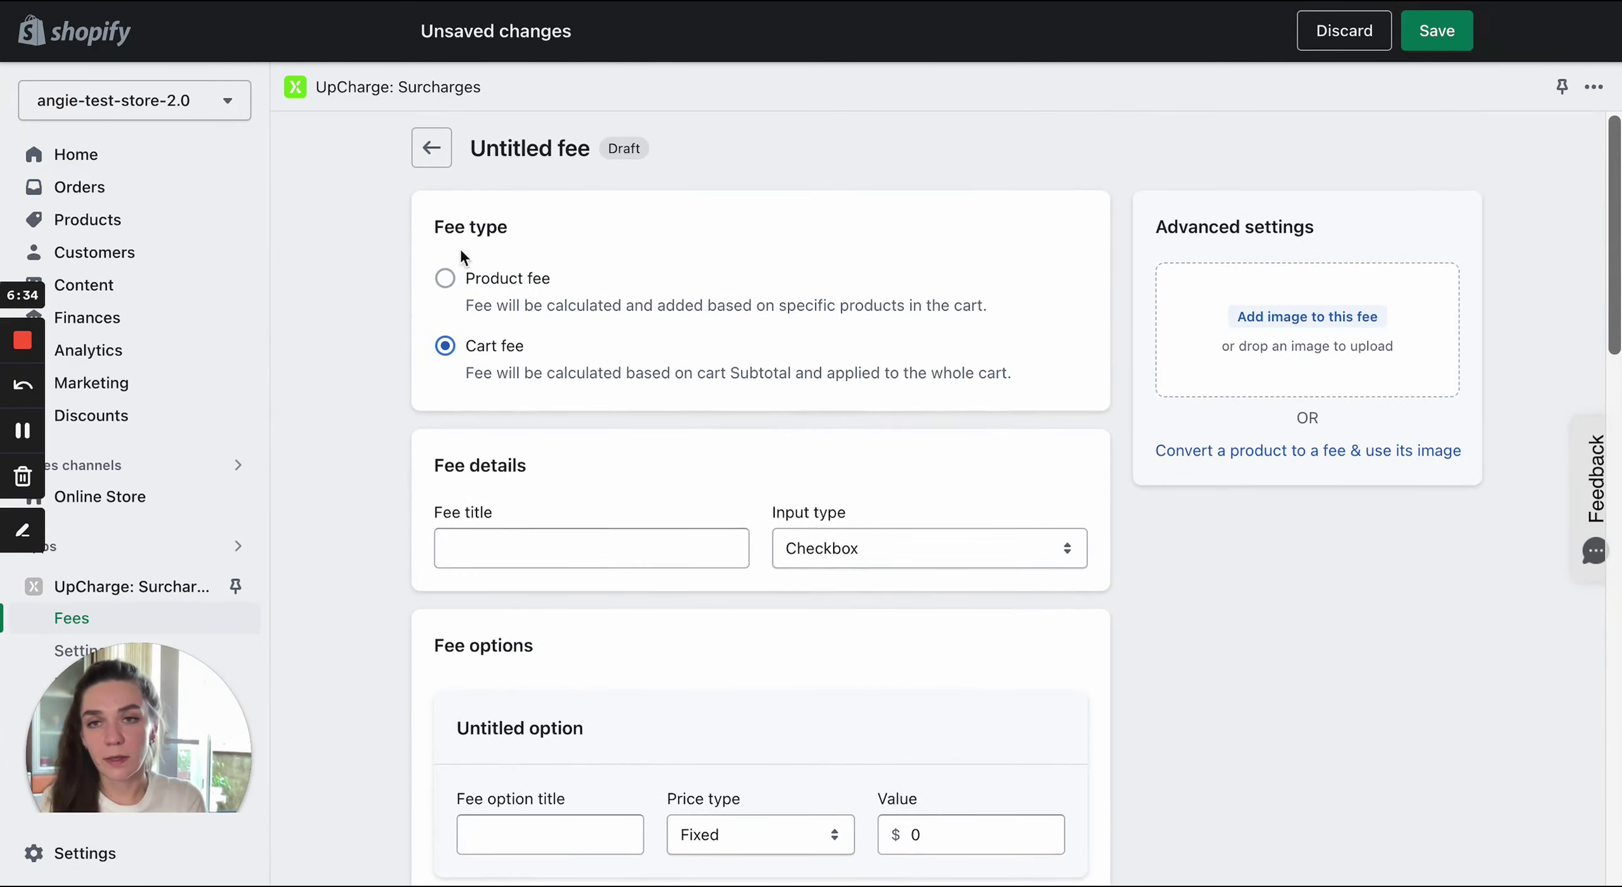
left_click(445, 279)
scroll(334, 411, "down", 10)
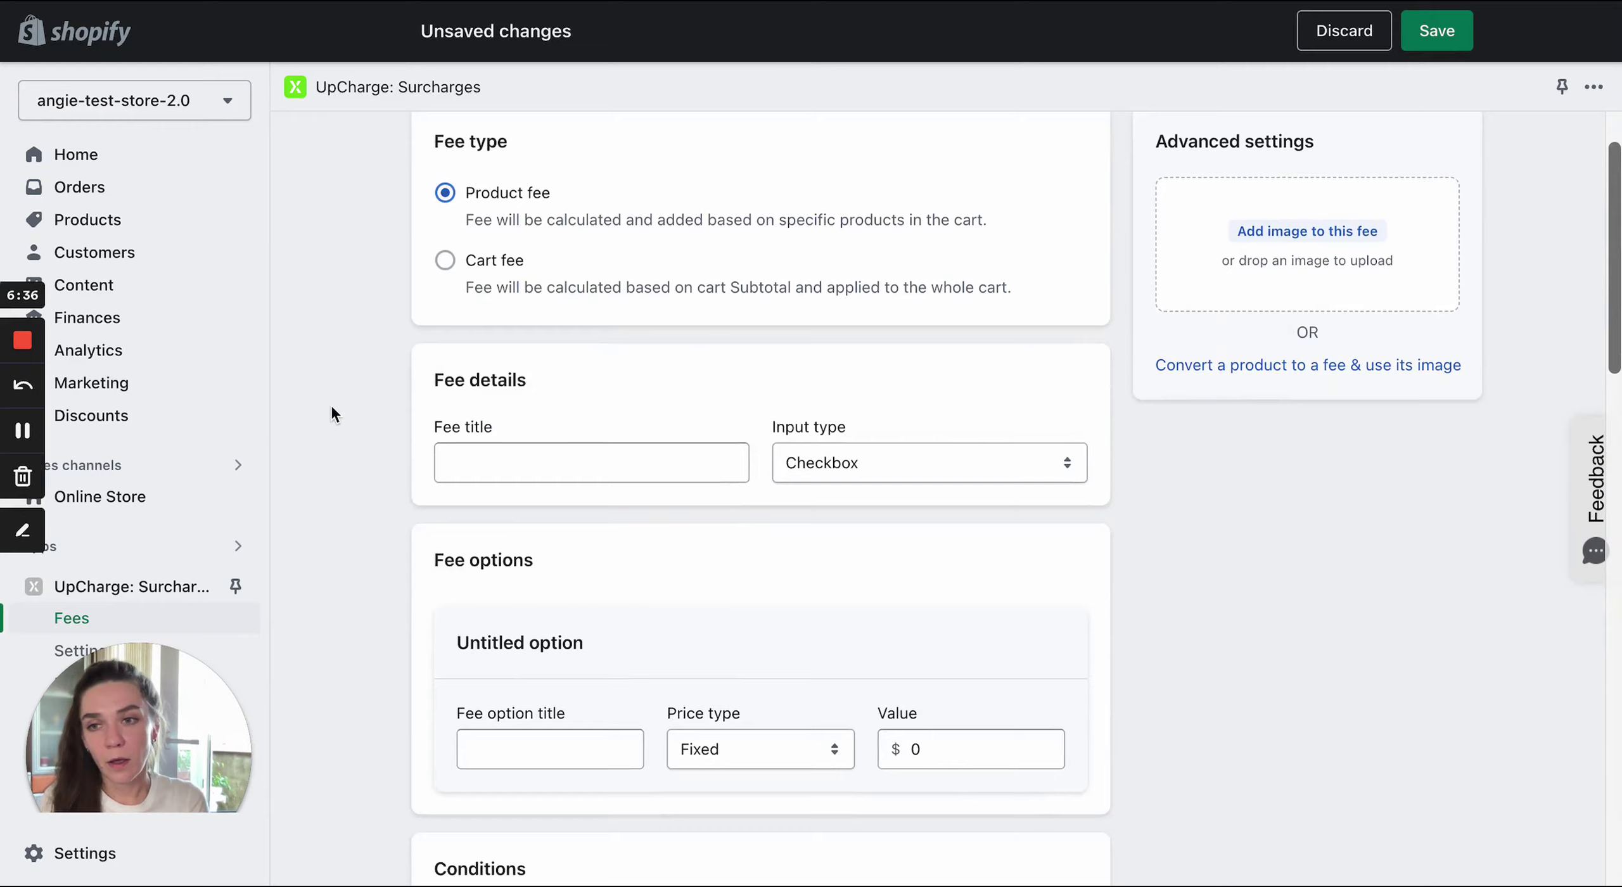
scroll(334, 414, "down", 12)
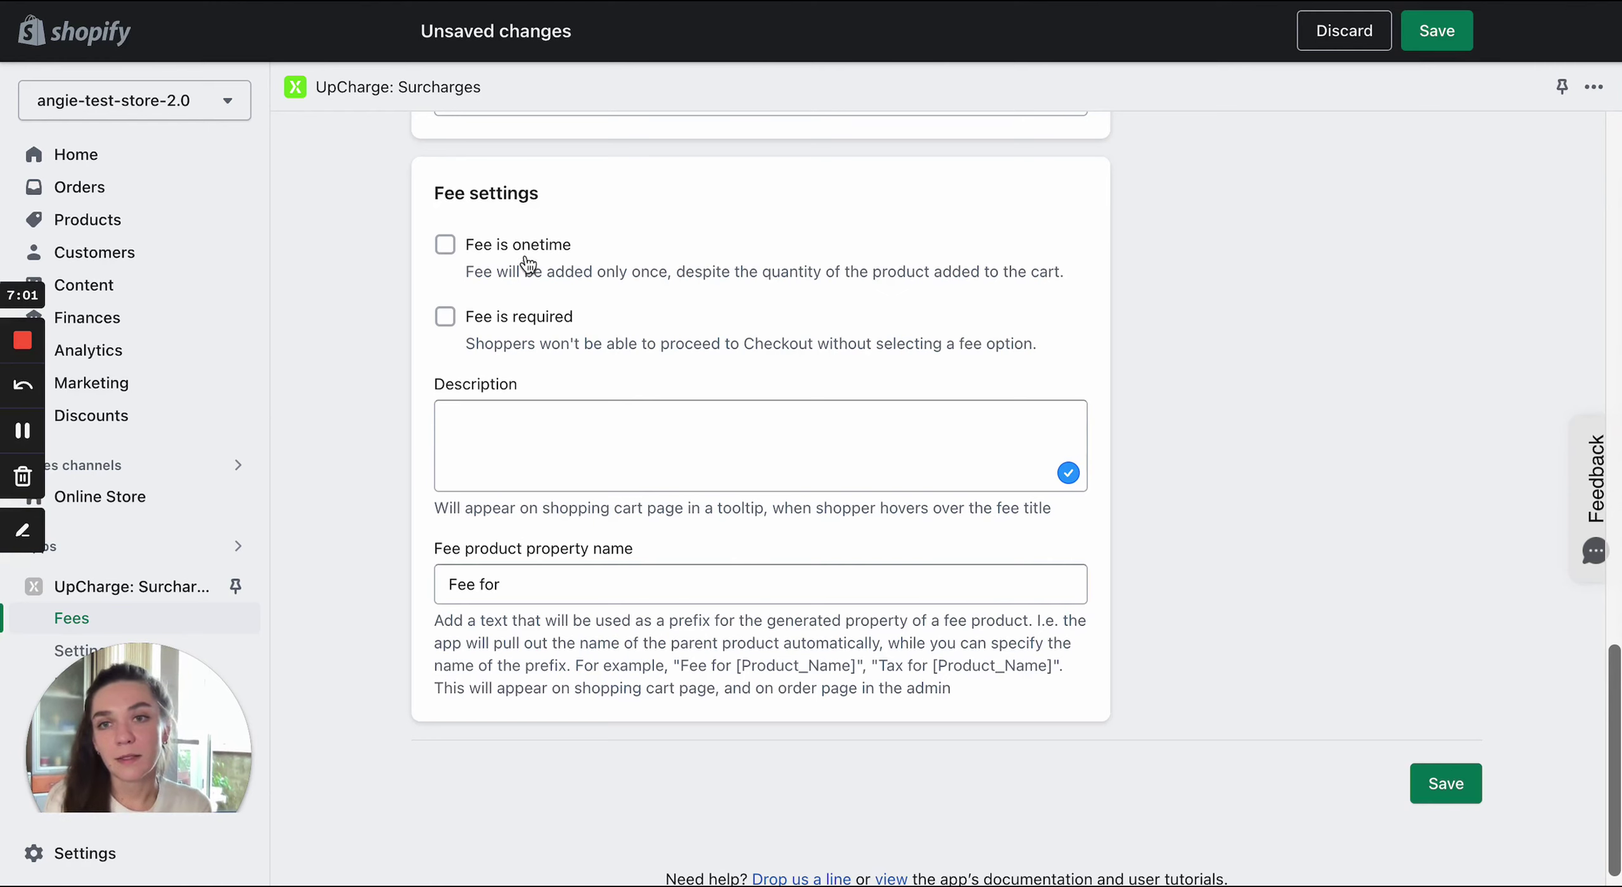
left_click(446, 246)
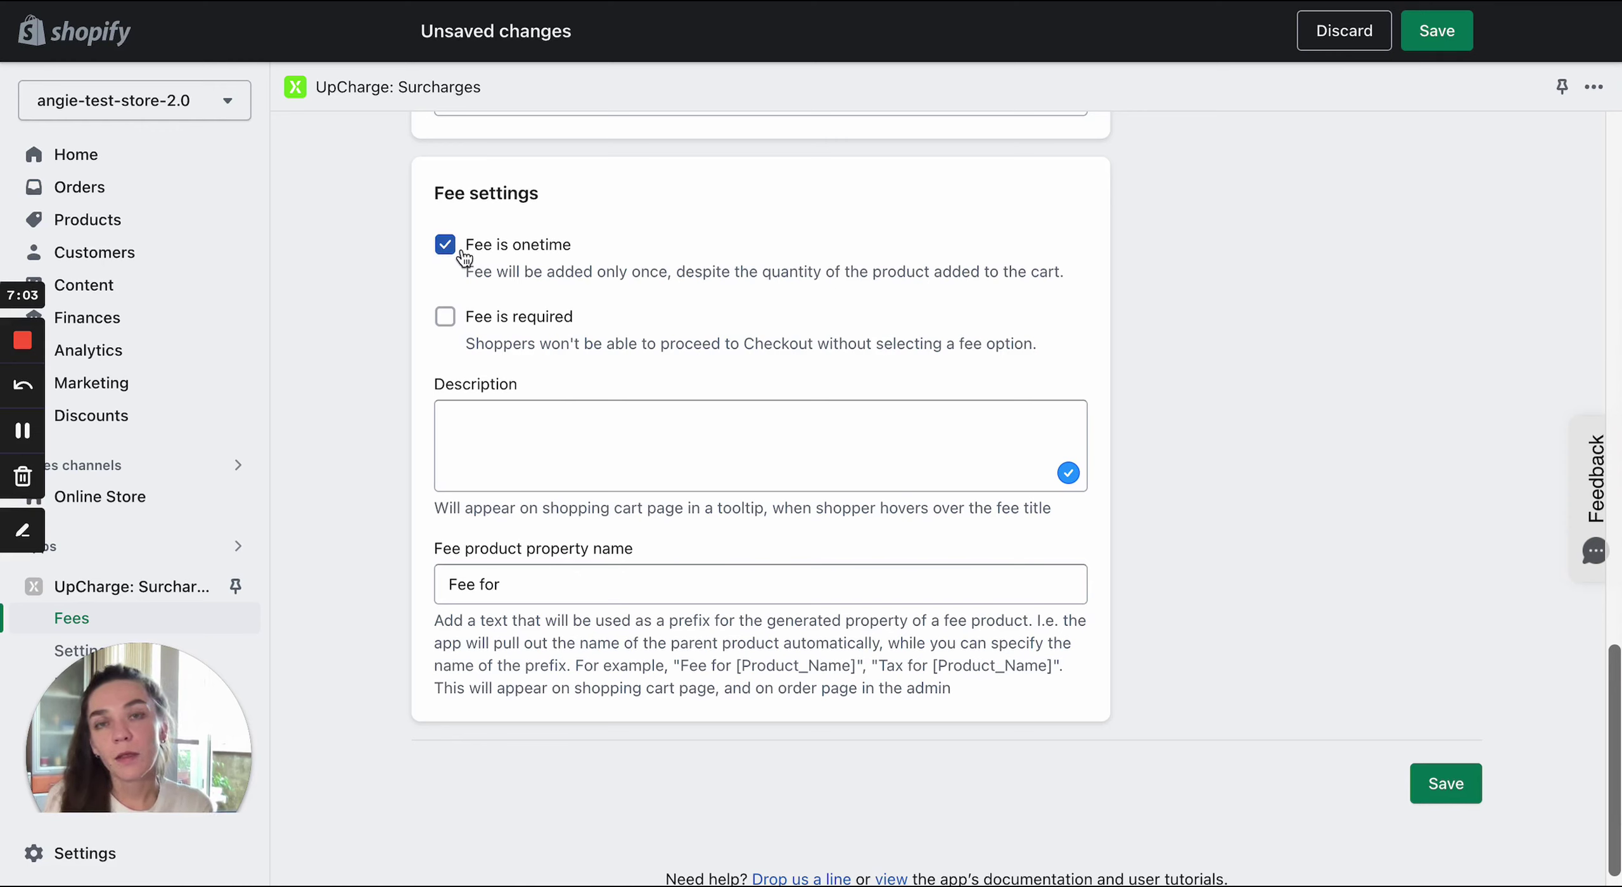